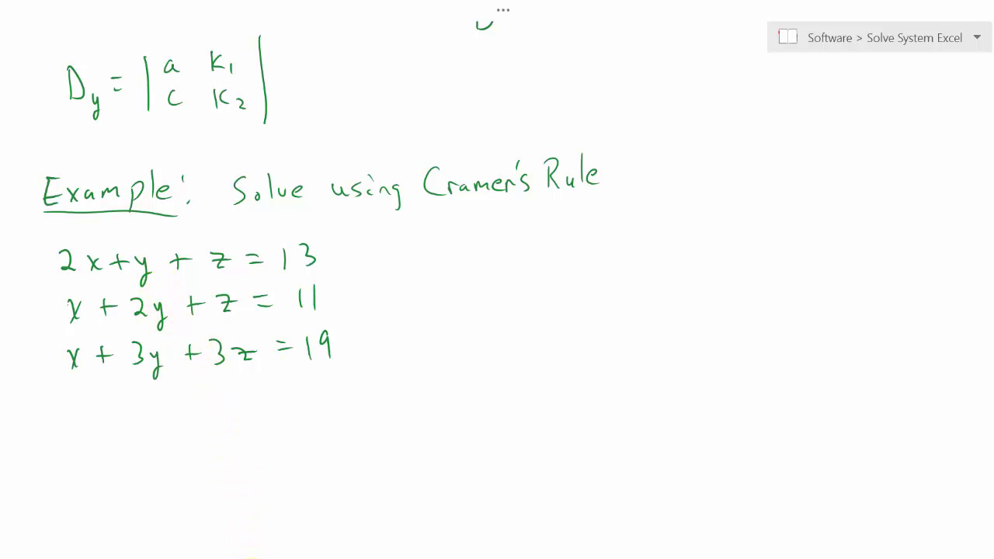
Switch to Excel and enter the first equation's coefficients 2, 1, 1 in cells A1 to C1 of the 3X3 sheet.
click(244, 485)
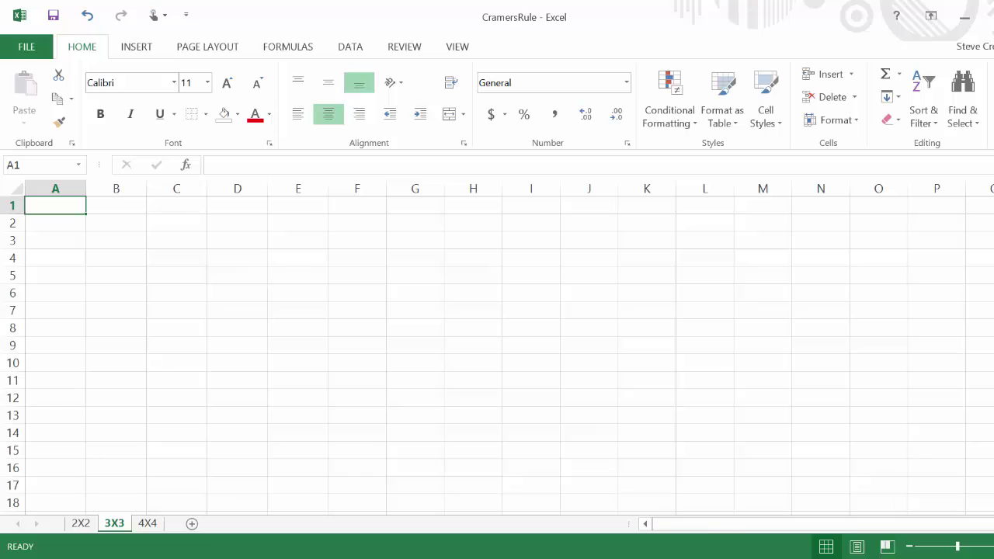
text(2)
key(Tab)
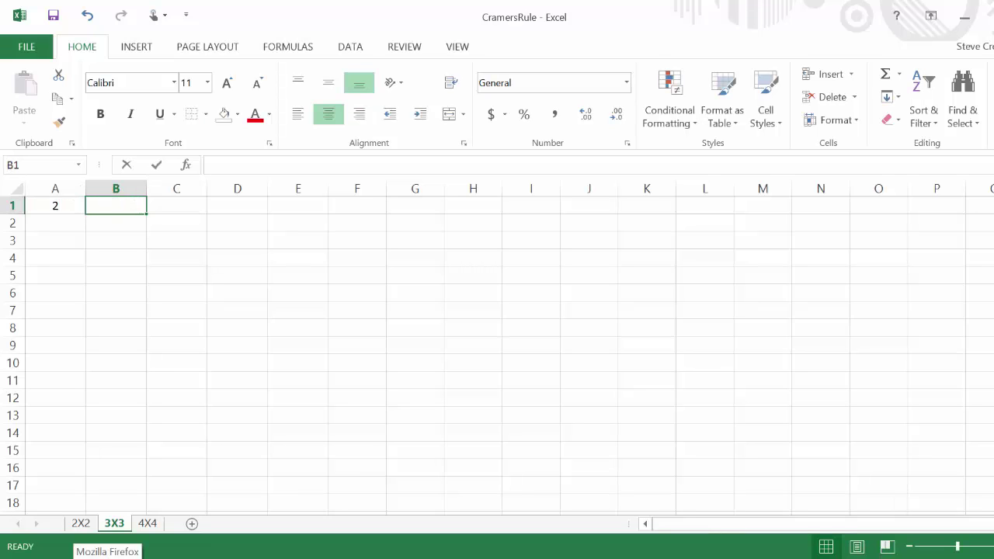
text(1)
key(Tab)
text(1)
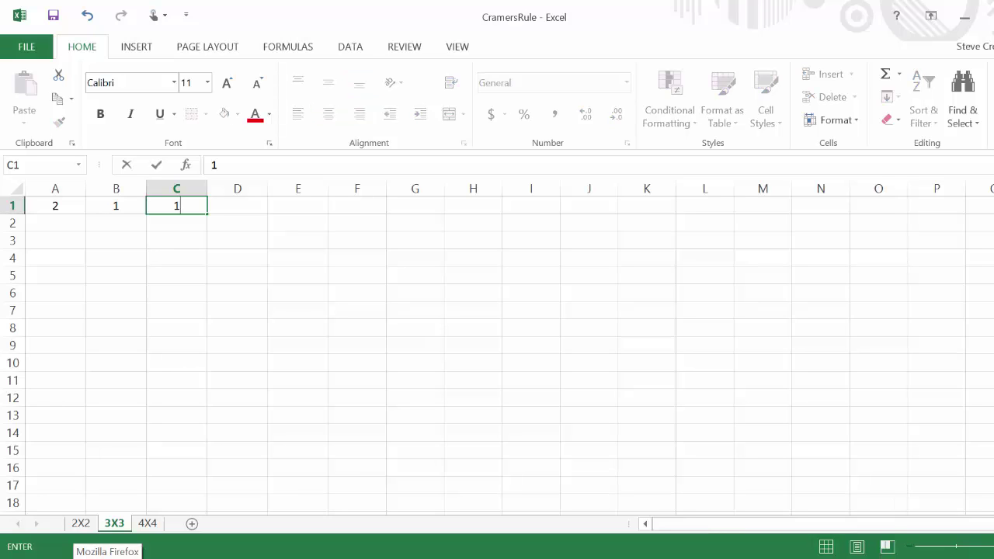
key(Return)
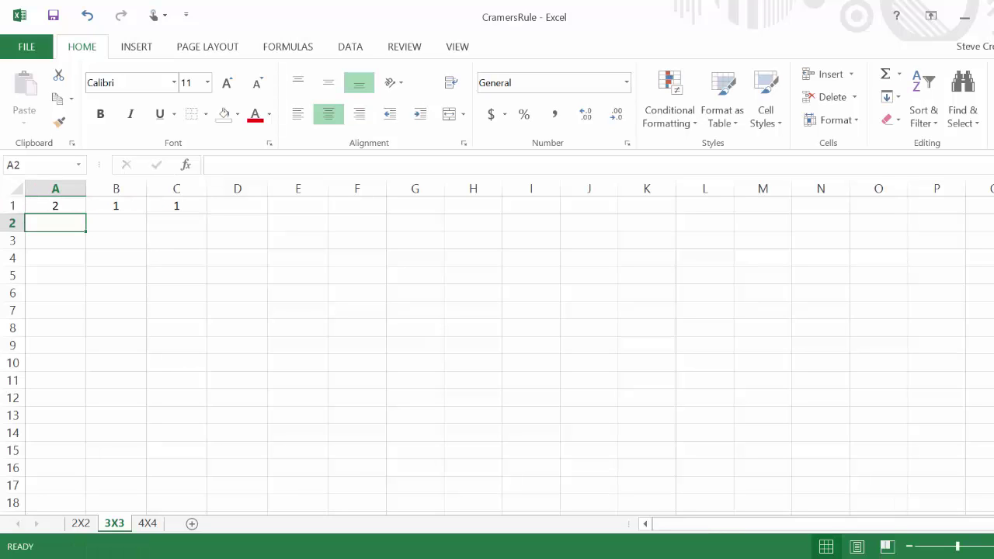
Enter the second equation's coefficients 1, 2, 1 in cells A2 to C2.
text(1)
key(Tab)
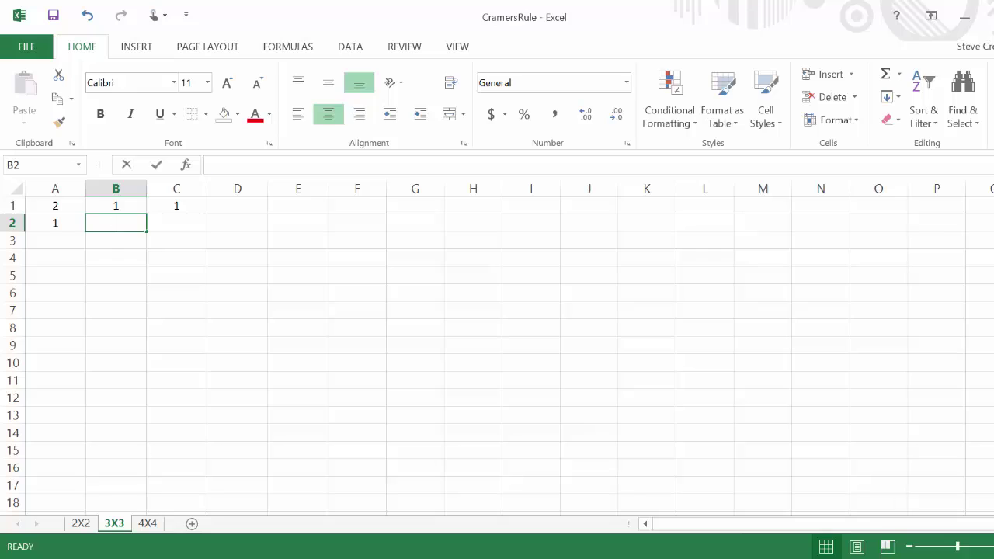
text(2)
key(Tab)
text(1)
key(Tab)
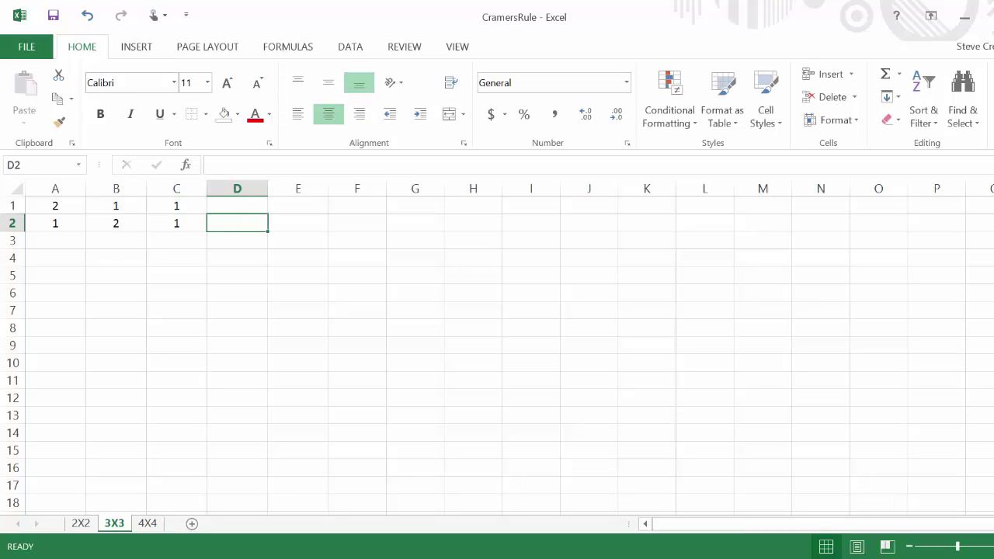
key(Return)
Enter the third equation's coefficients 1, 3, 3 in cells A3 to C3.
text(1)
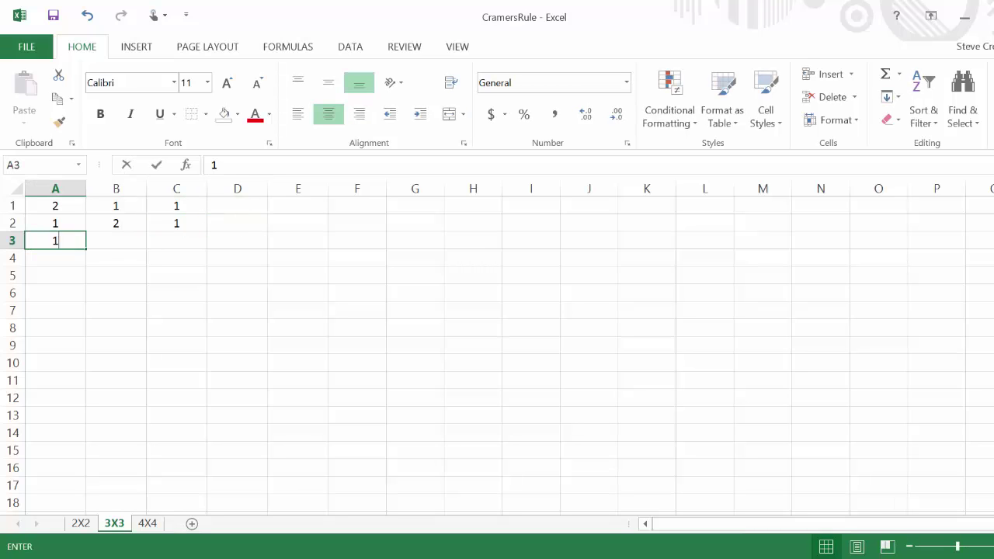
key(Tab)
text(3)
key(Tab)
text(3)
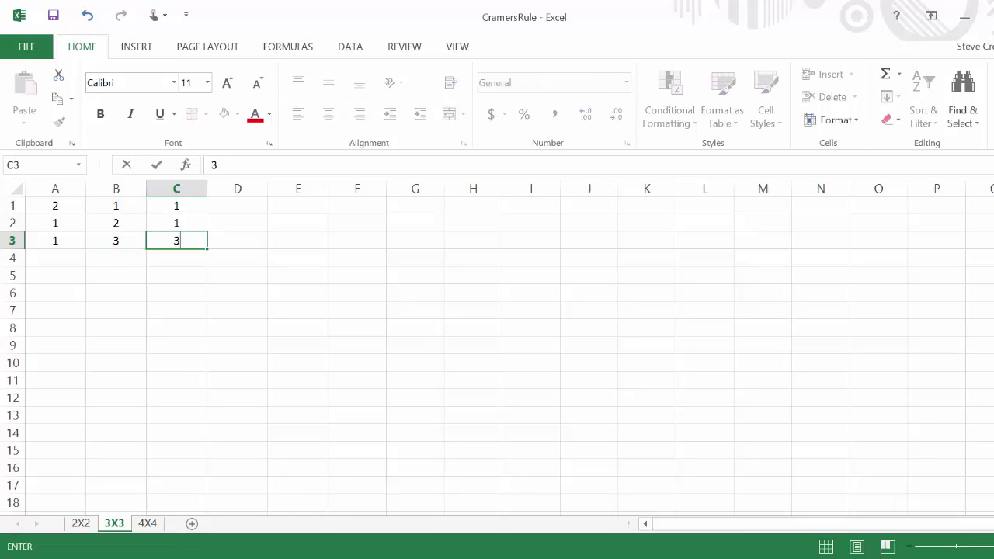
Enter the equations' constants 13, 11 and 19 in cells D1 to D3.
click(248, 206)
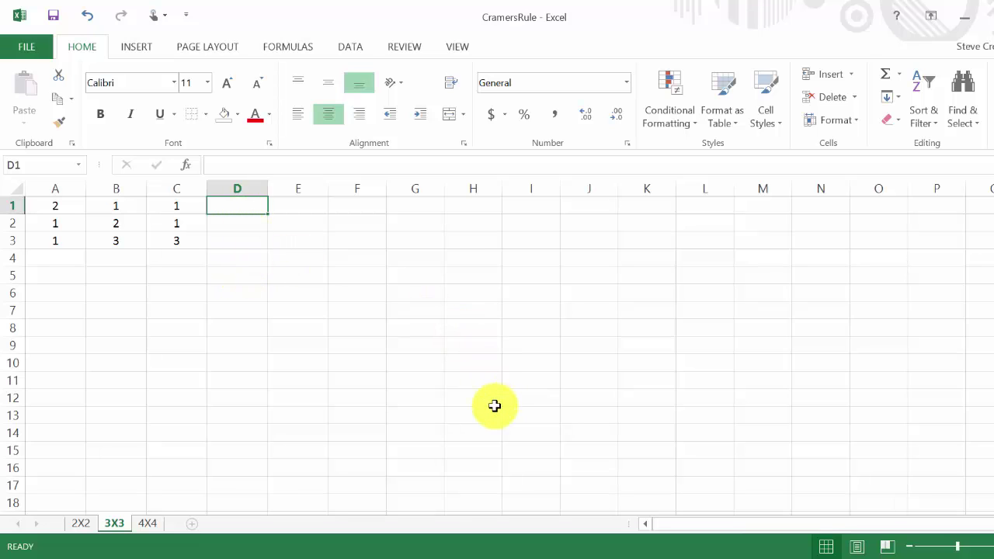
text(13)
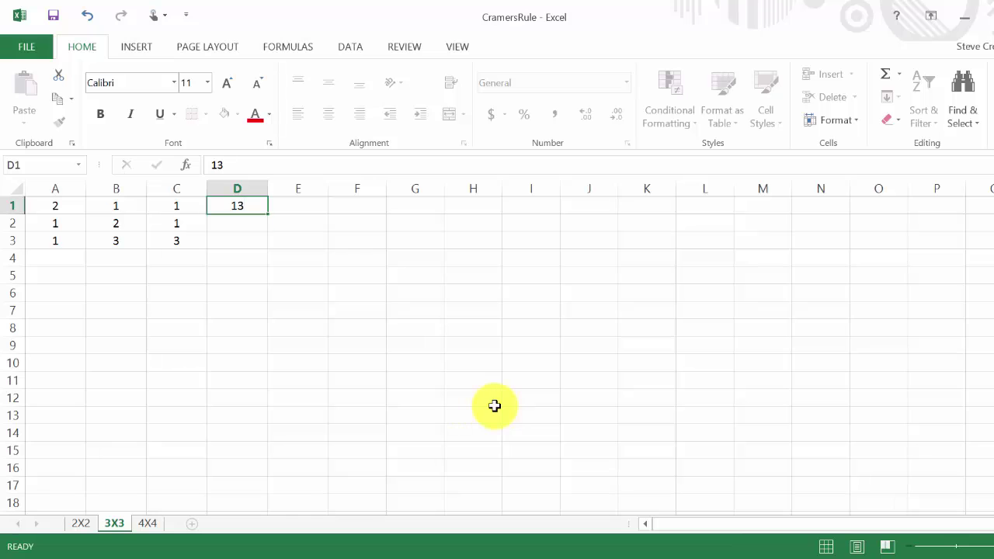
key(Return)
text(11)
key(Return)
text(19)
key(Return)
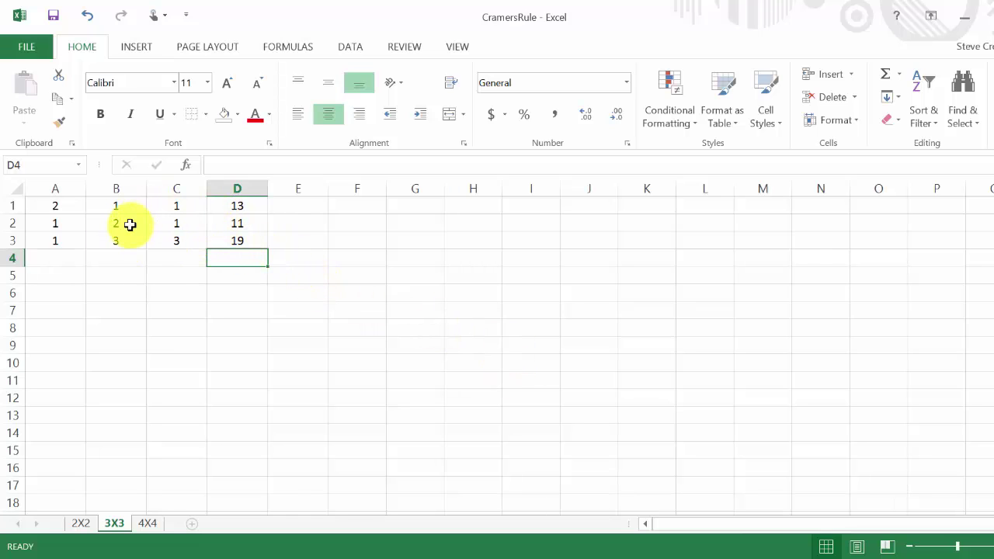
Label the coefficient determinant "D =" in cell A6.
click(53, 292)
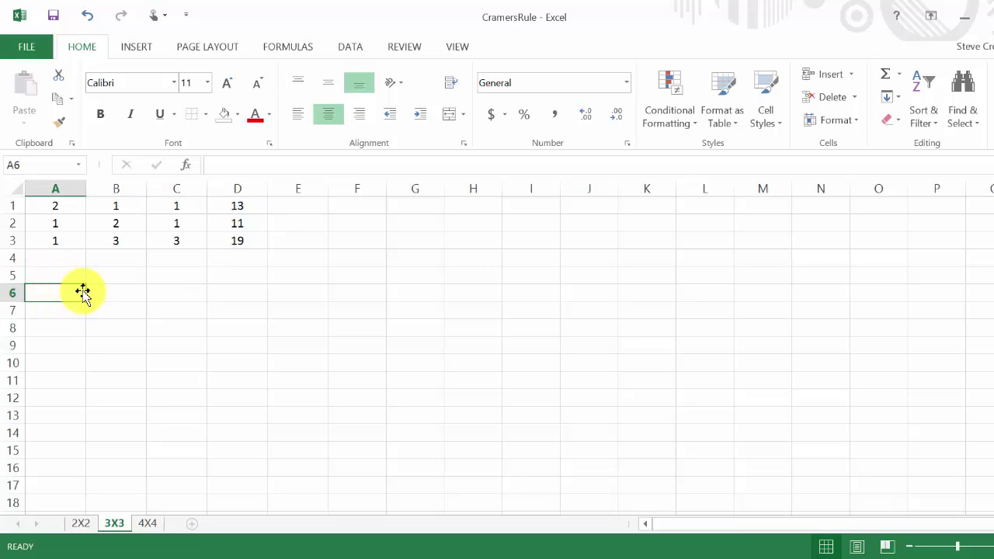
text(D =)
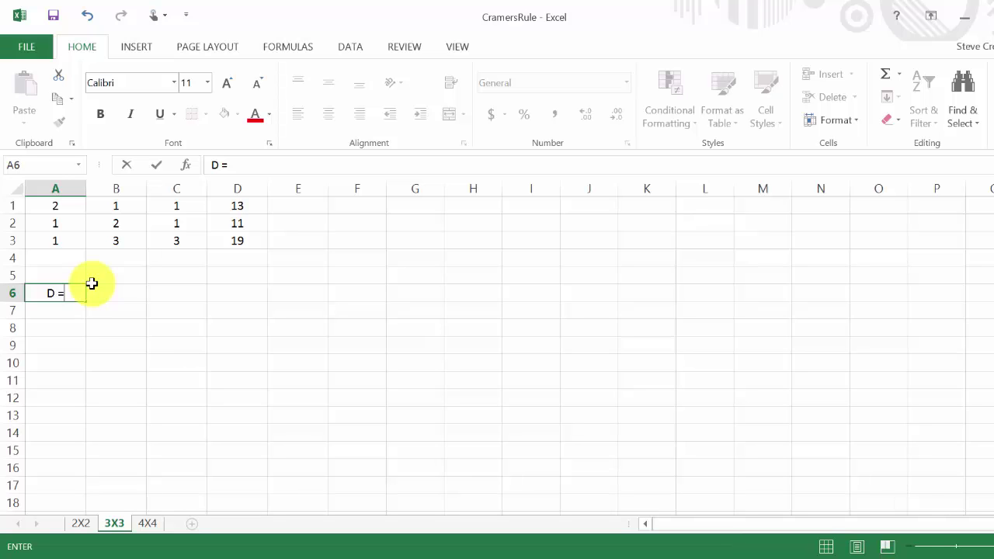
key(Tab)
Build the D matrix by entering =A1 in B5 and filling the formula across B5:D7.
key(Up)
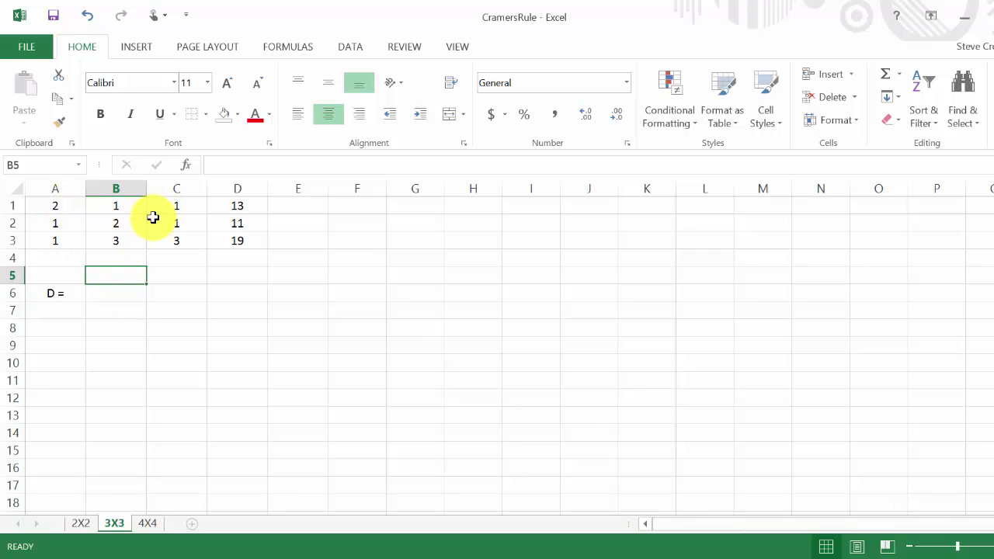
text(=)
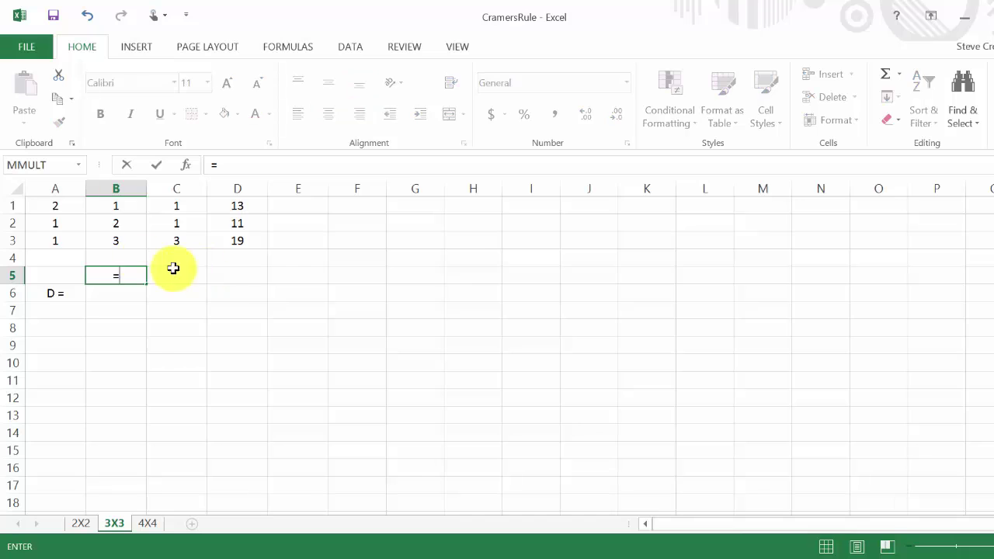
click(57, 205)
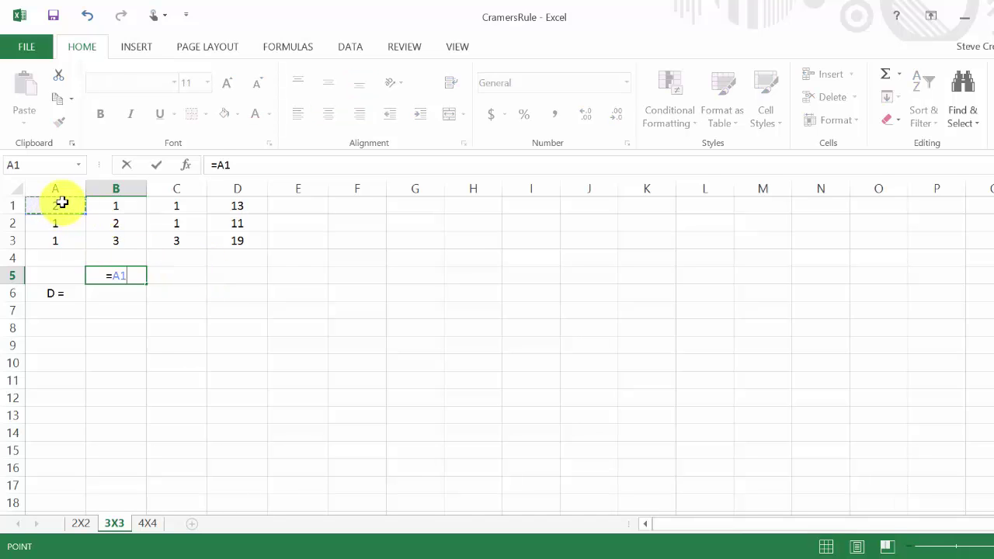
key(Return)
click(118, 276)
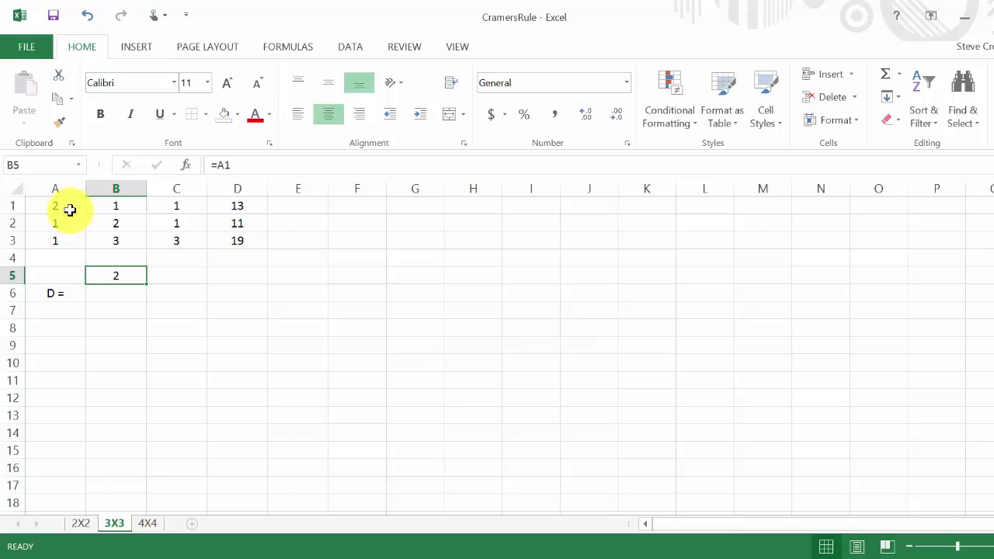
drag(146, 282, 147, 319)
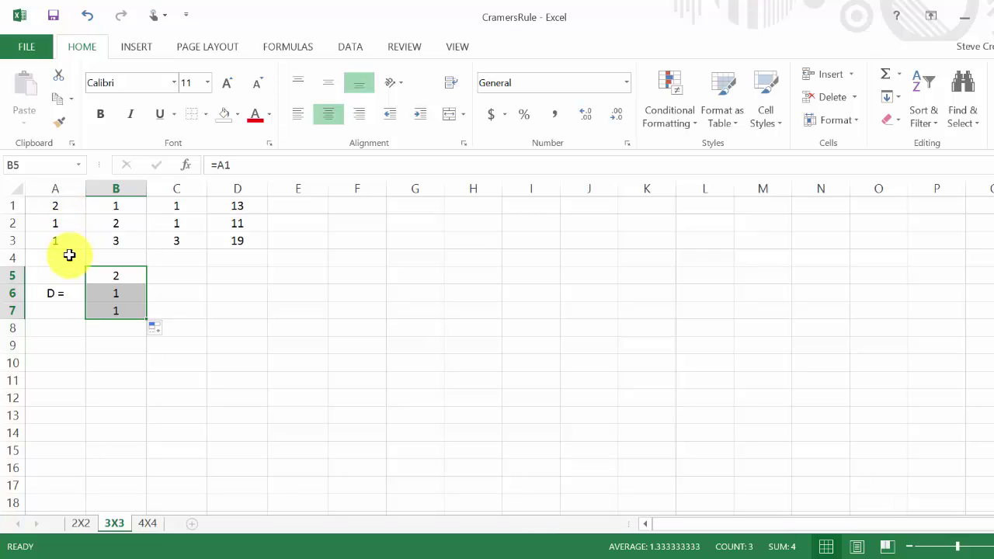
drag(147, 318, 240, 324)
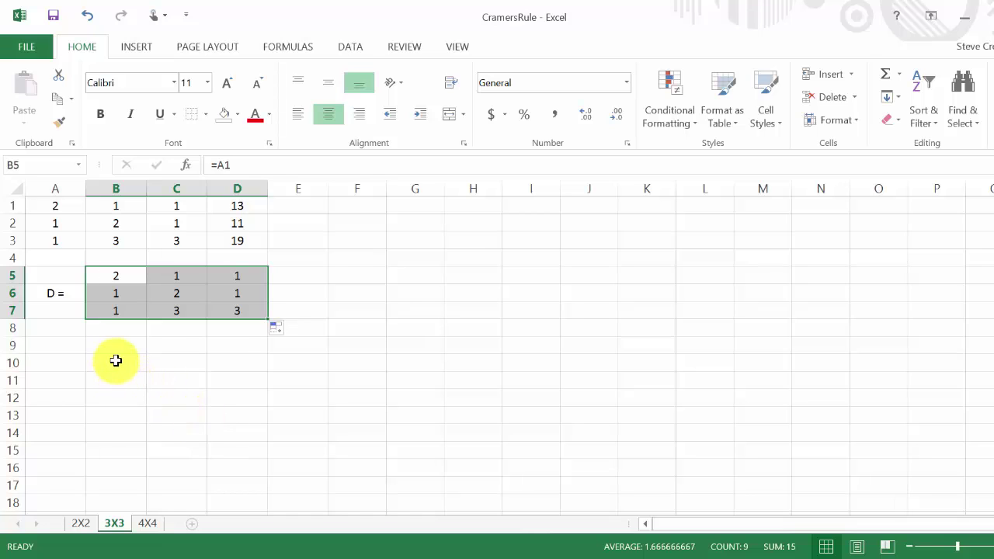
Label the x determinant "Dx =" in cell A10.
click(115, 361)
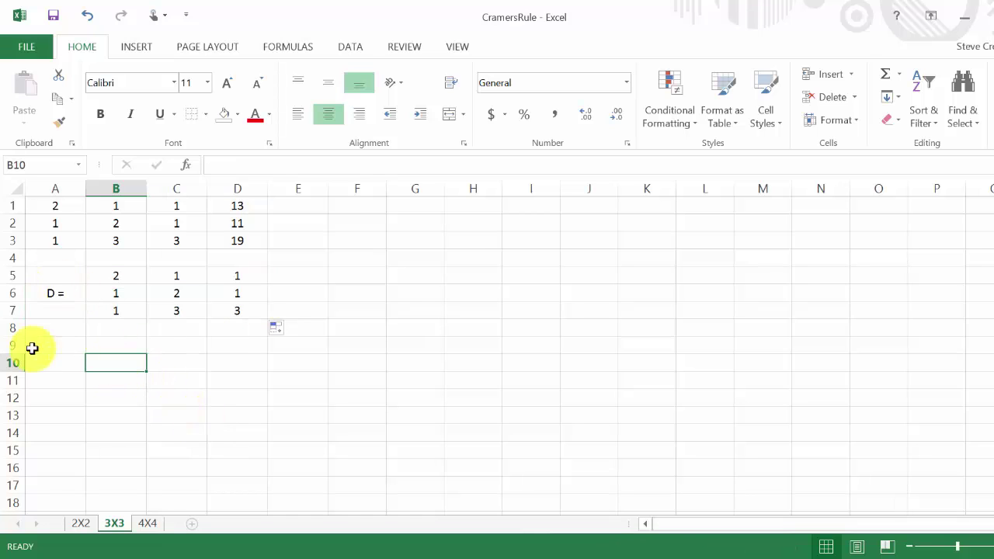
click(111, 343)
click(58, 365)
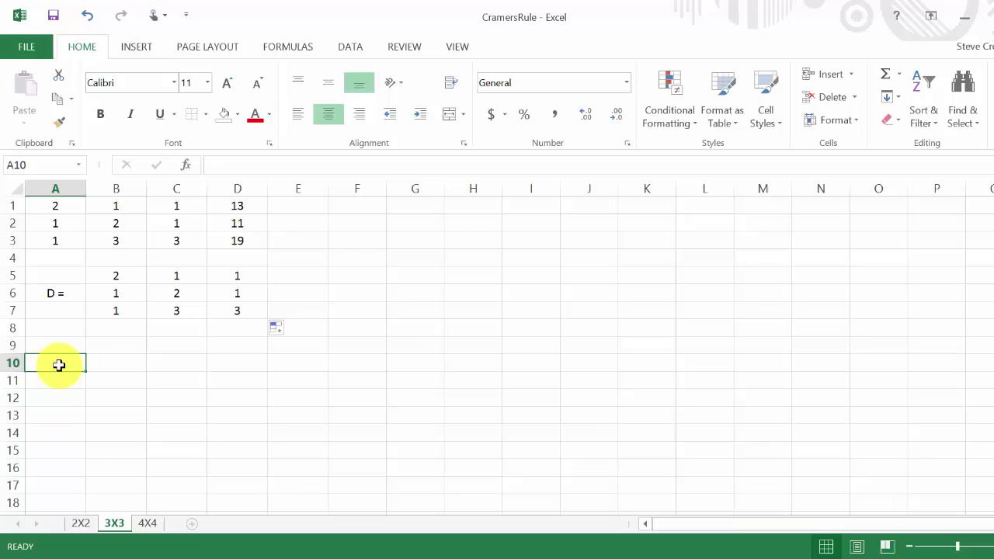
text(D)
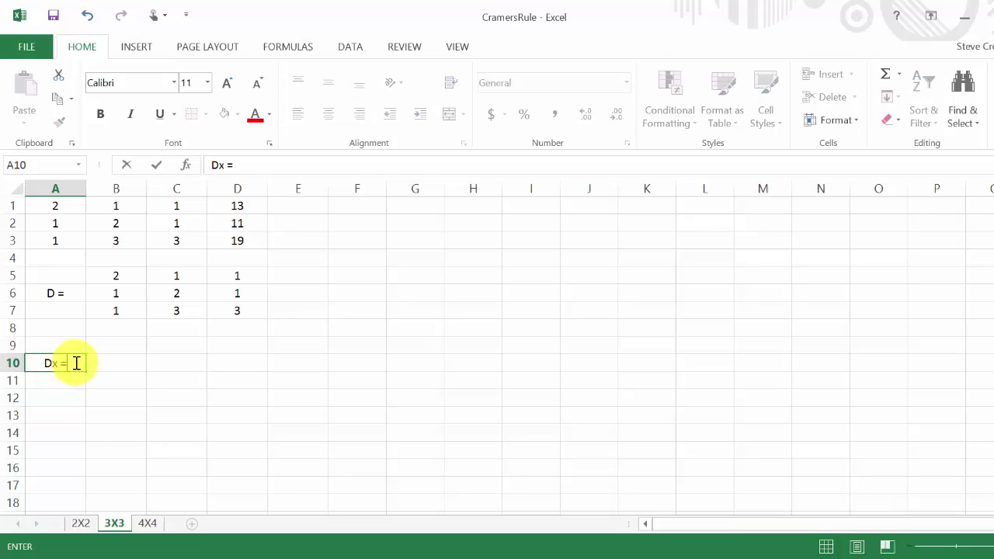
text(x =)
key(Tab)
Make the constants the first column of Dx by entering =D1 in B9 and filling it down to B11.
key(Up)
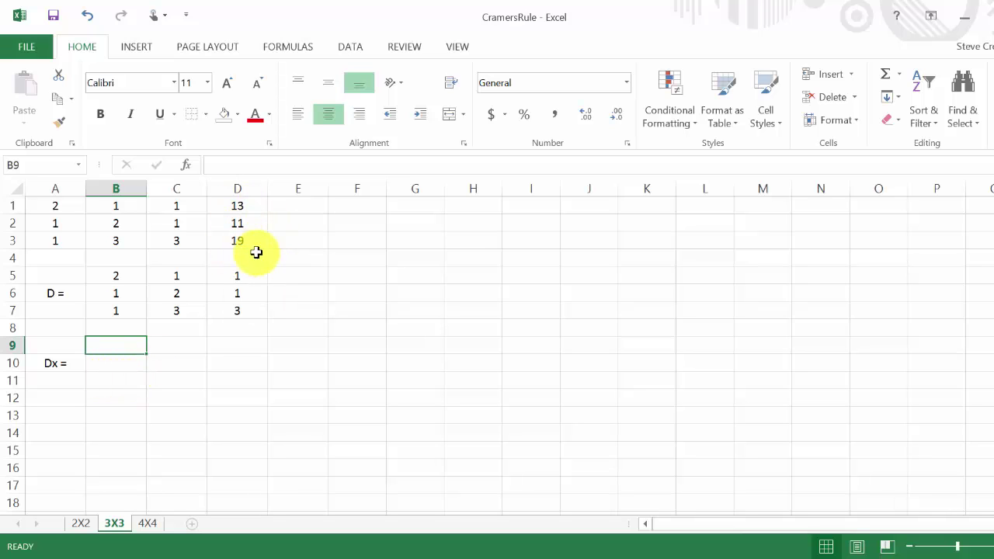
text(=)
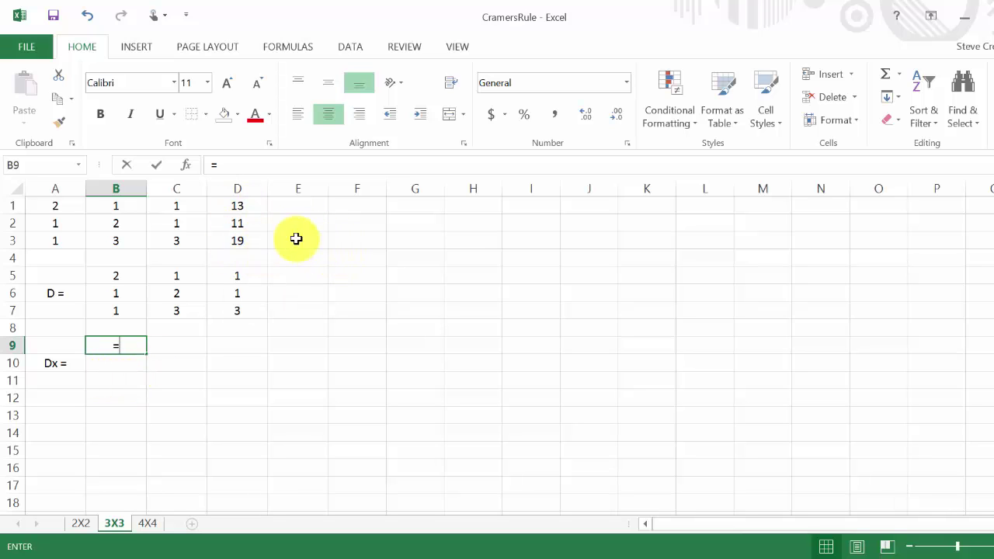
click(240, 204)
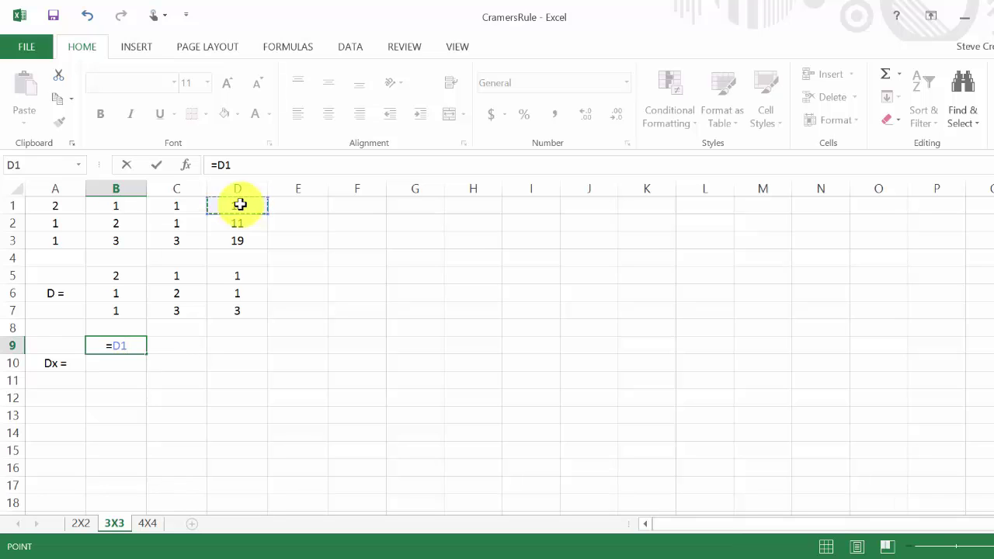
key(Return)
click(131, 346)
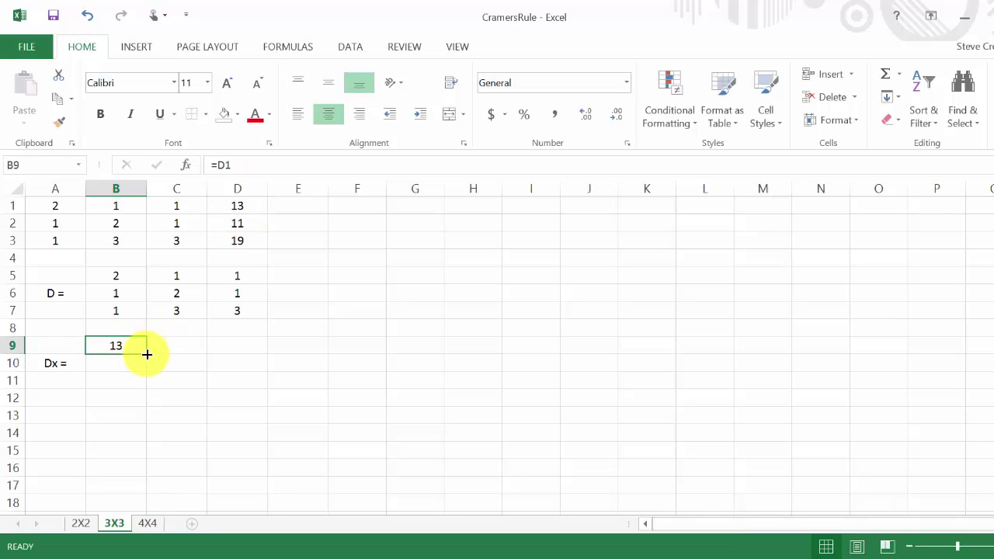
drag(146, 355, 142, 384)
Complete the Dx matrix by entering =B1 in C9 and filling the formula across C9:D11.
click(175, 347)
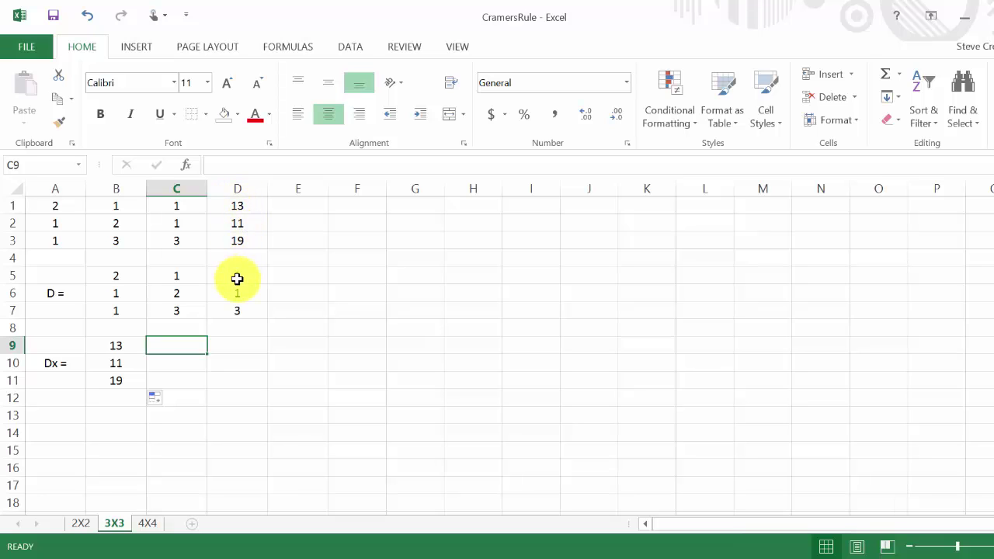
text(=)
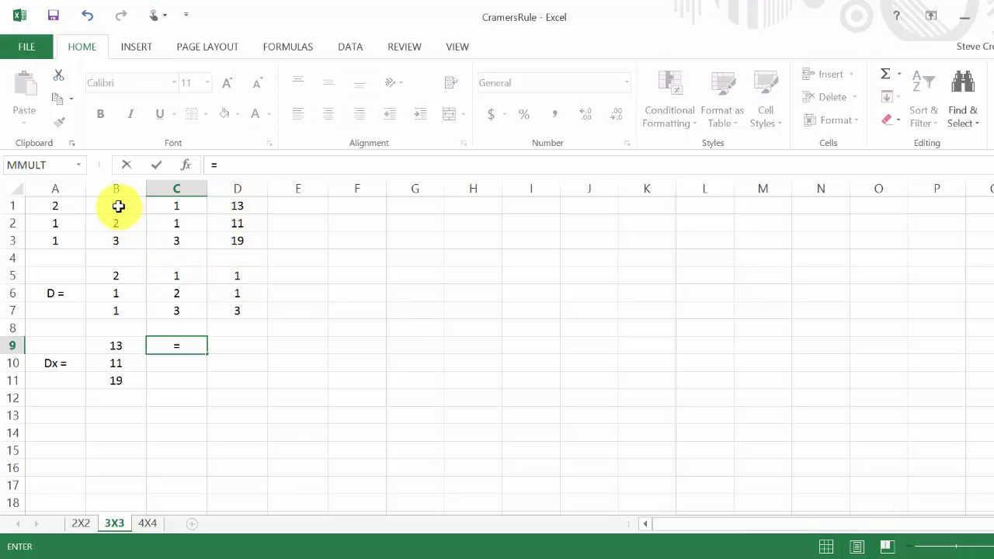
click(118, 206)
key(Return)
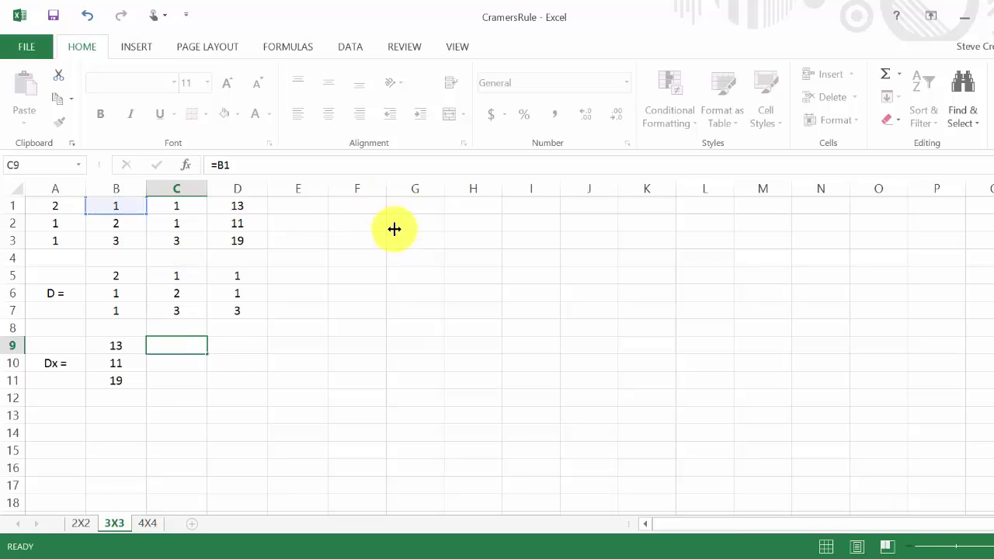
click(197, 345)
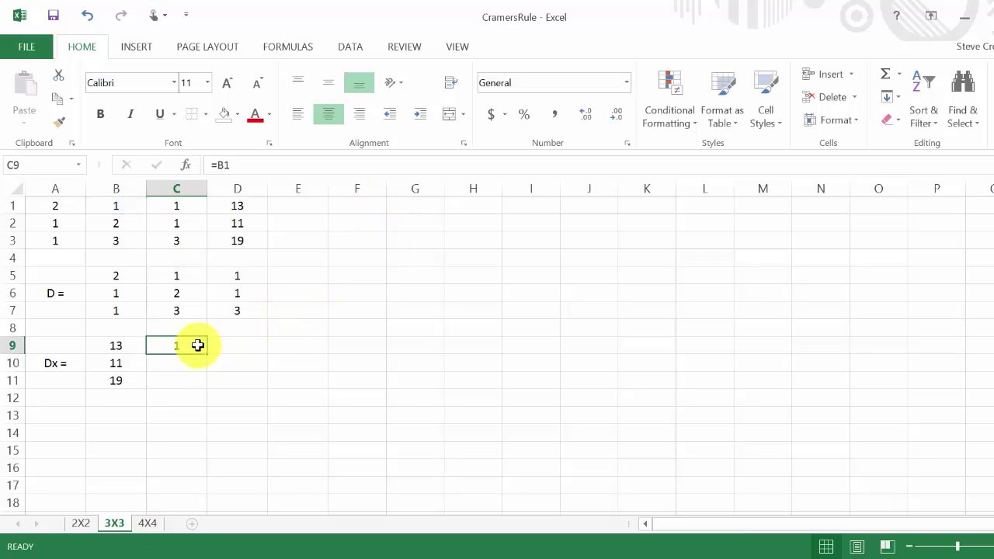
drag(205, 351, 240, 395)
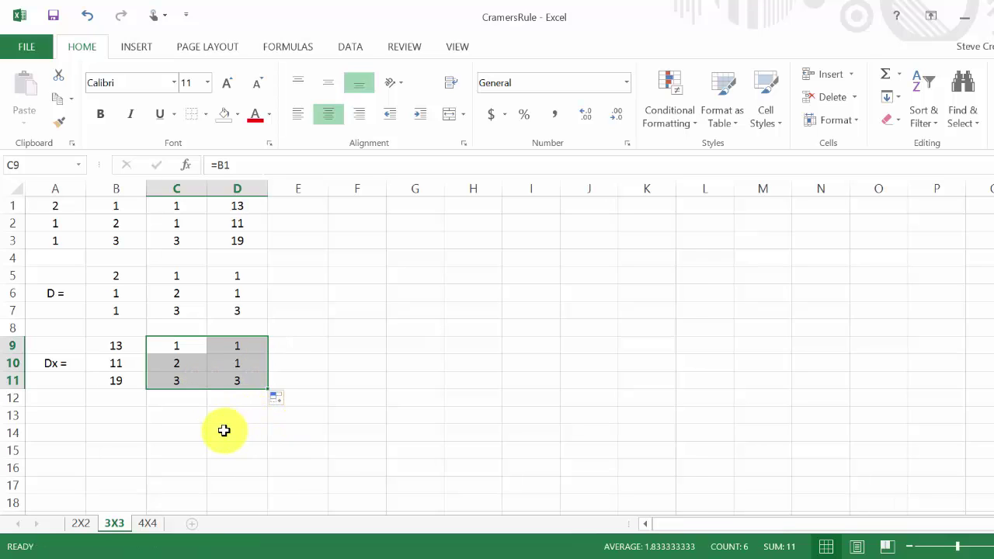
Label the y determinant "Dy =" in cell A14.
click(115, 413)
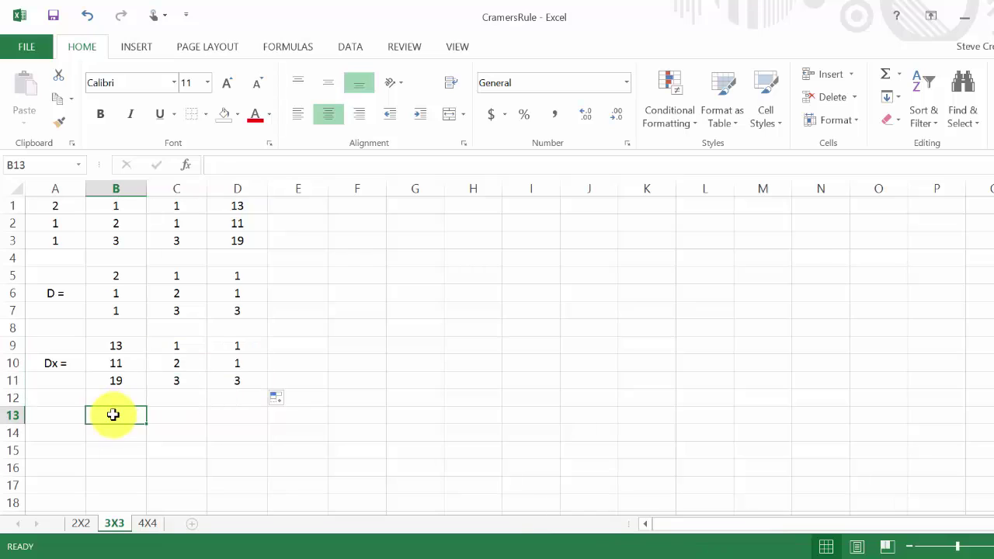
click(70, 432)
text(Dy =)
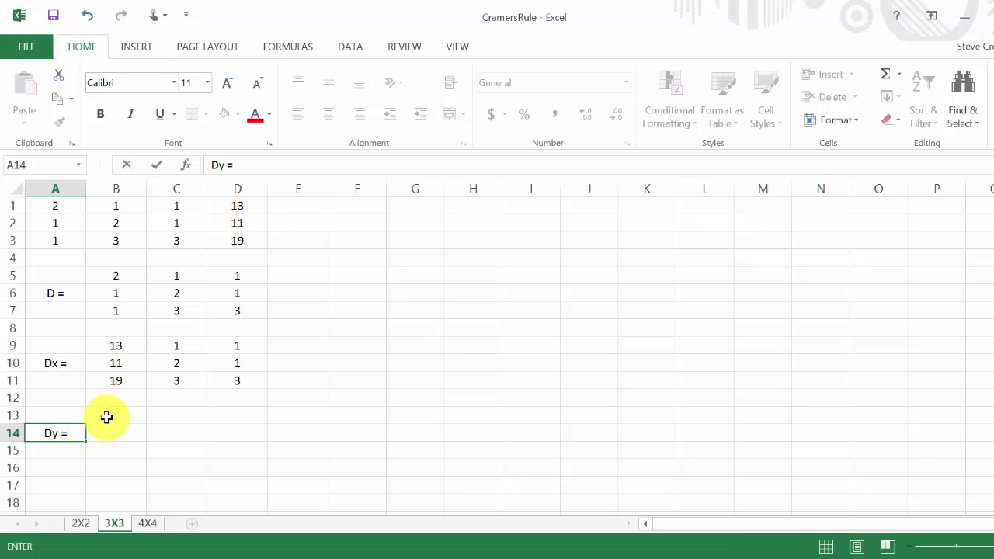
Make the x coefficients the first column of Dy by entering =A1 in B13 and filling it down to B15.
click(104, 415)
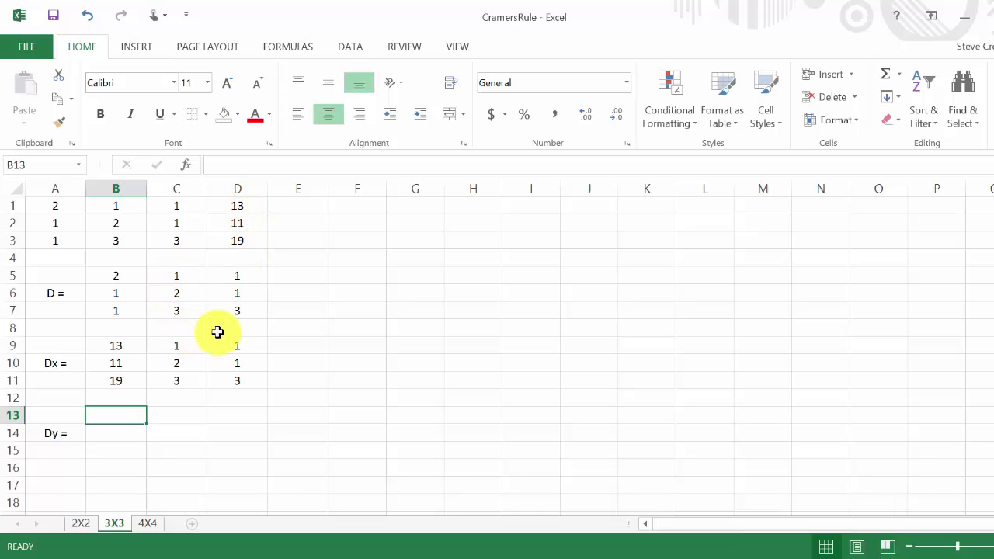
text(=)
click(62, 207)
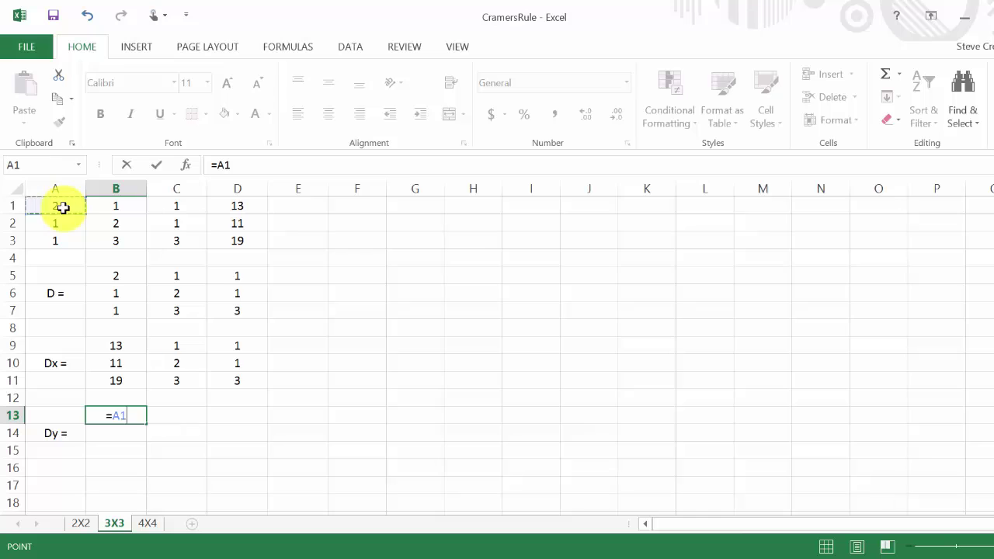
key(Return)
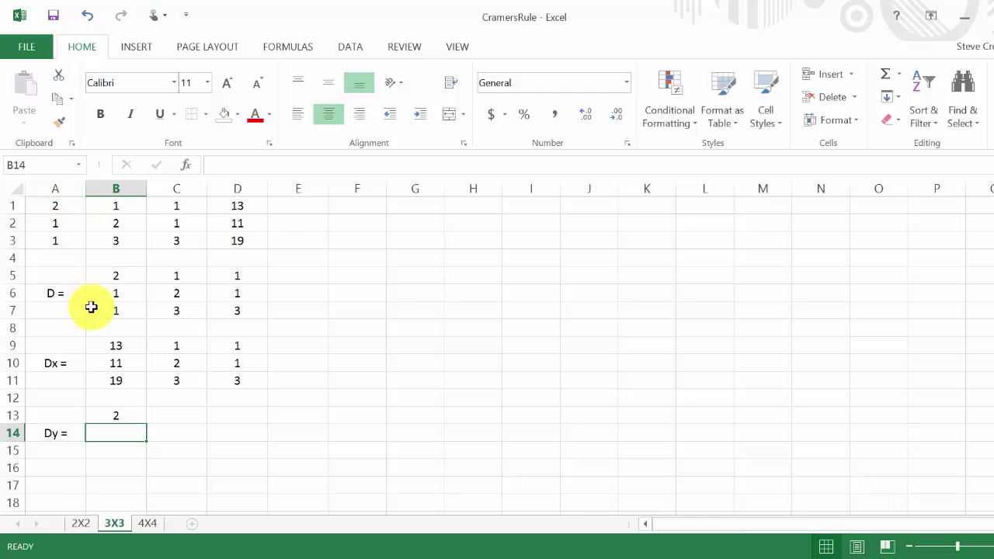
click(118, 417)
drag(143, 423, 143, 454)
Make the constants the second column of Dy by entering =D1 in C13 and filling it down to C15.
click(179, 416)
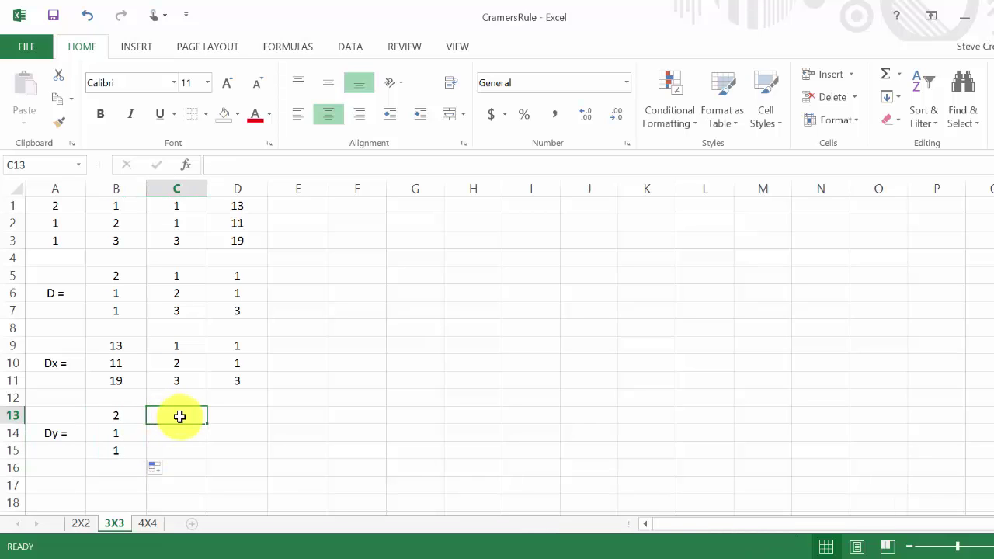
text(=)
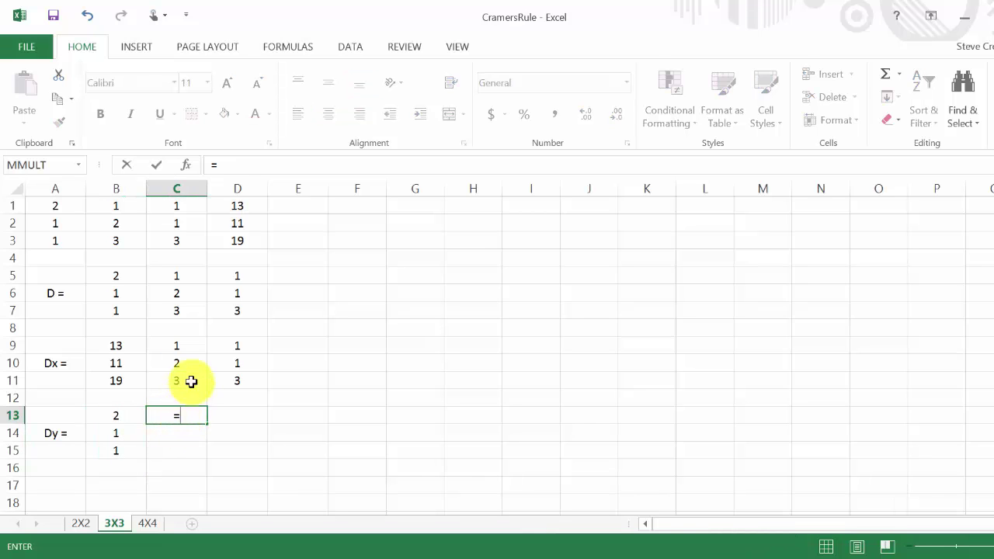
click(234, 205)
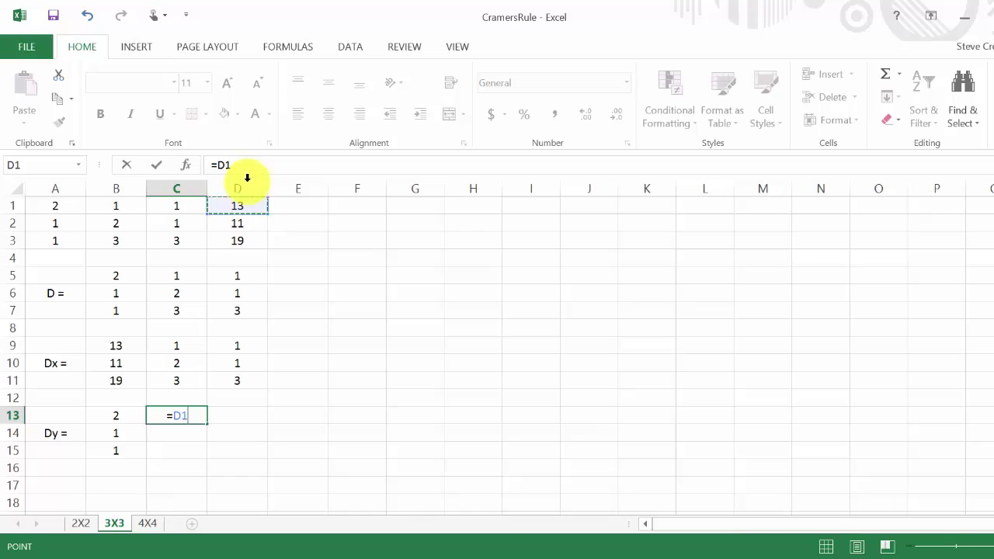
key(Return)
click(165, 411)
drag(208, 421, 199, 459)
click(229, 413)
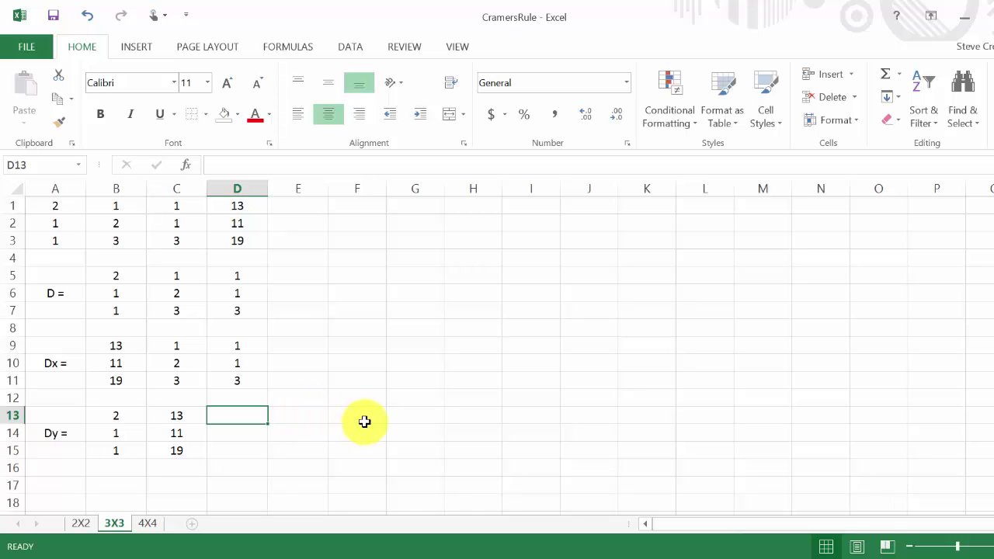
text(=)
drag(182, 205, 236, 240)
key(Return)
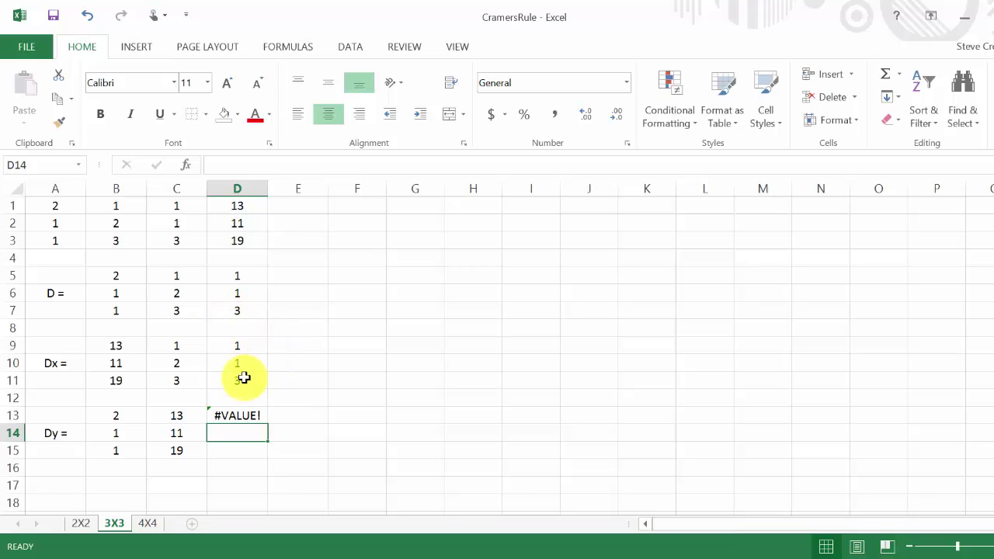
click(250, 400)
Complete the Dy matrix by entering =C1 in D13, replacing its contents, and filling it down to D15.
click(247, 414)
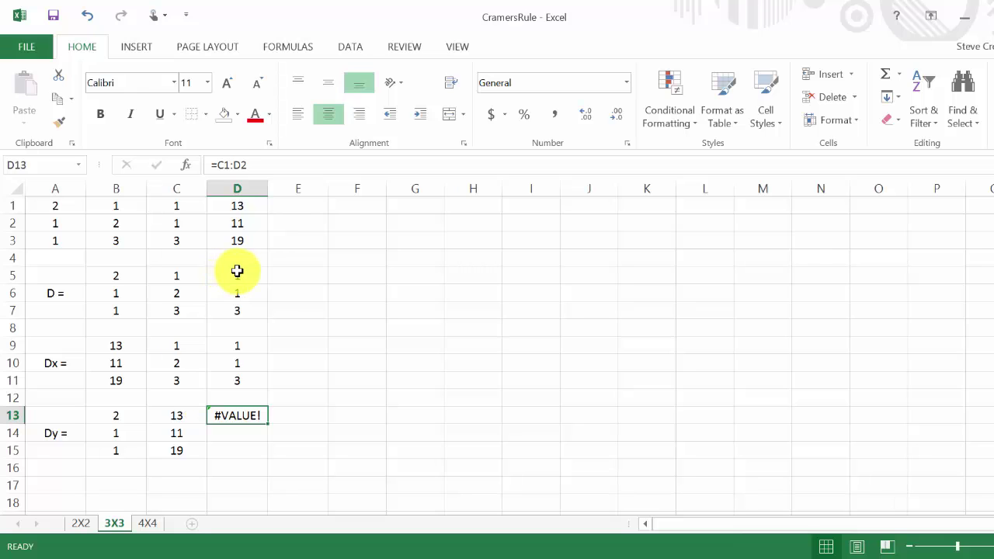
text(=)
click(179, 206)
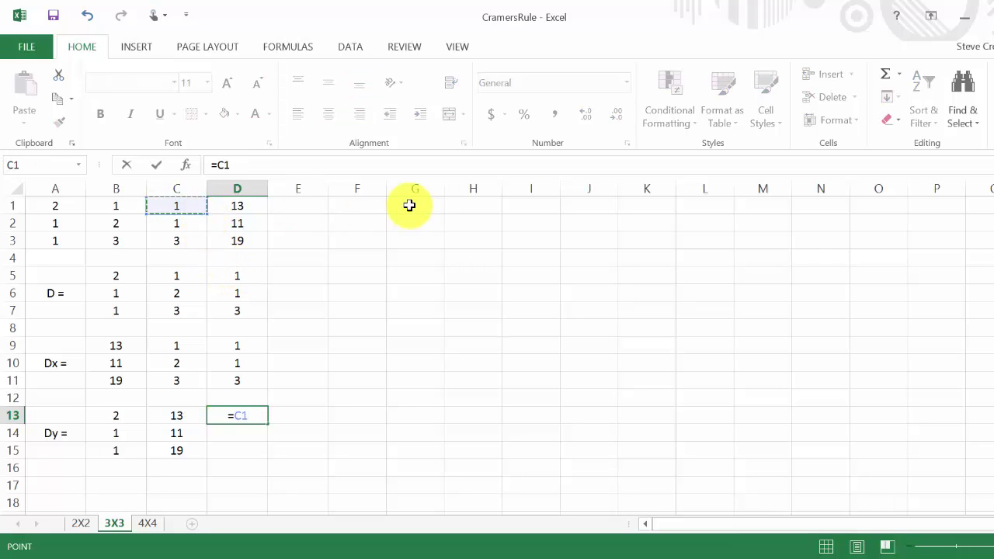
key(Return)
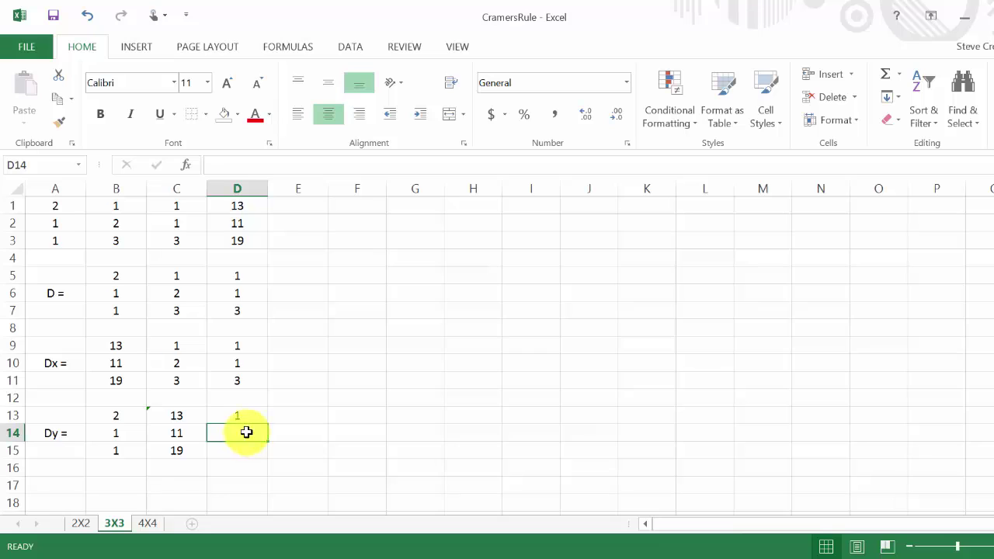
click(249, 415)
drag(269, 425, 264, 459)
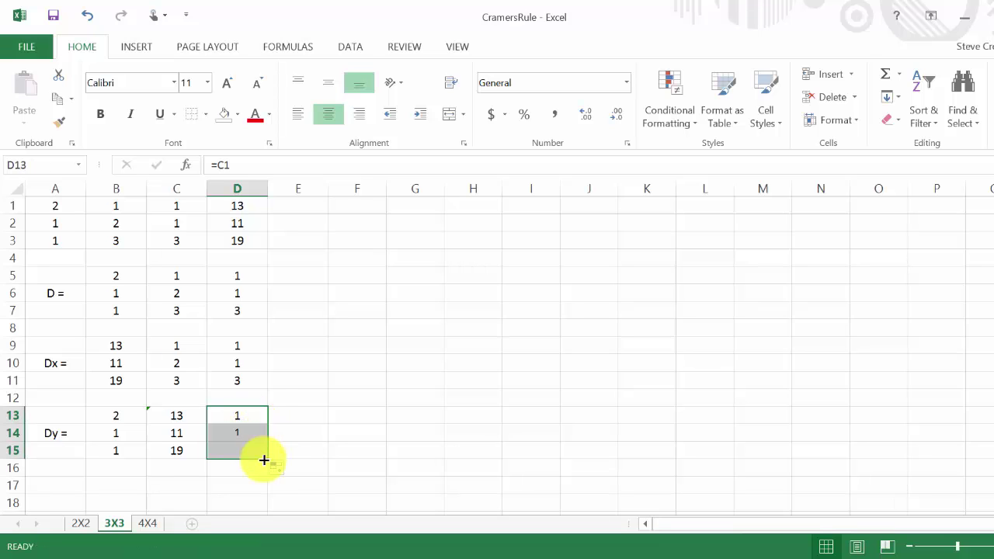
click(164, 416)
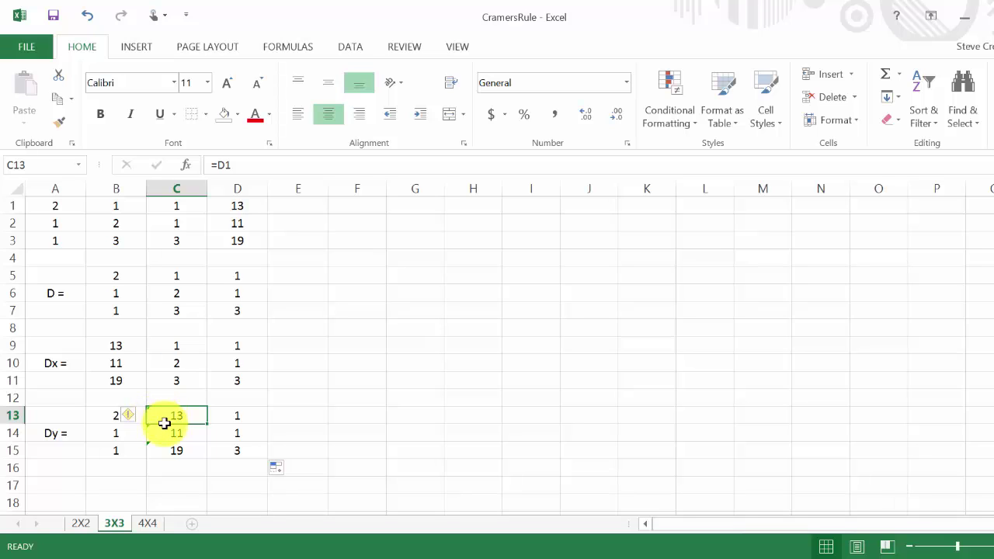
drag(164, 423, 164, 457)
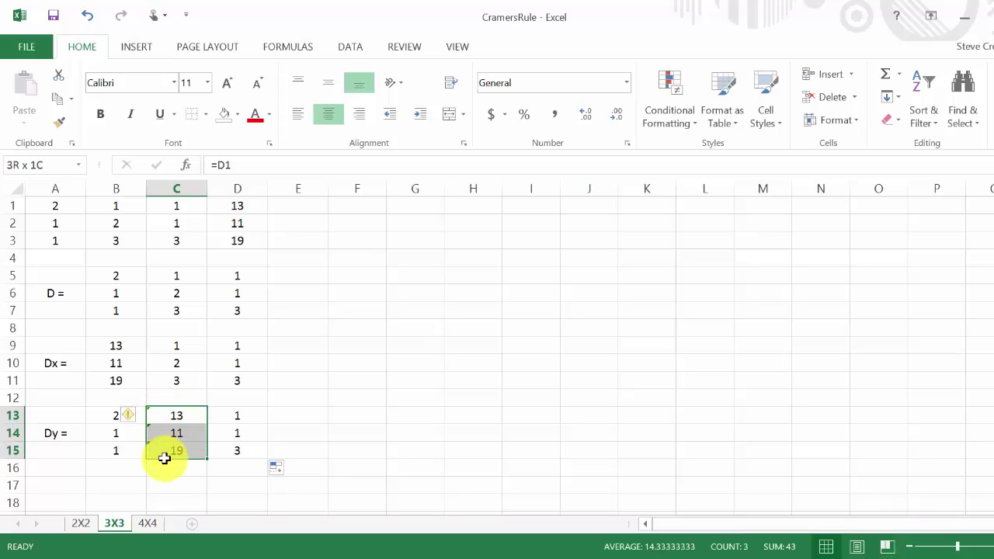
click(134, 416)
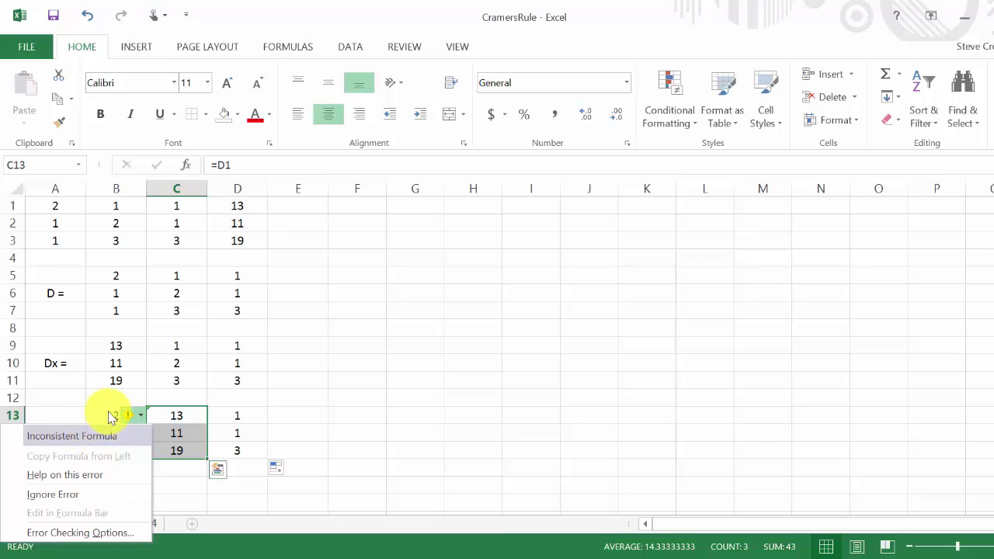
click(111, 416)
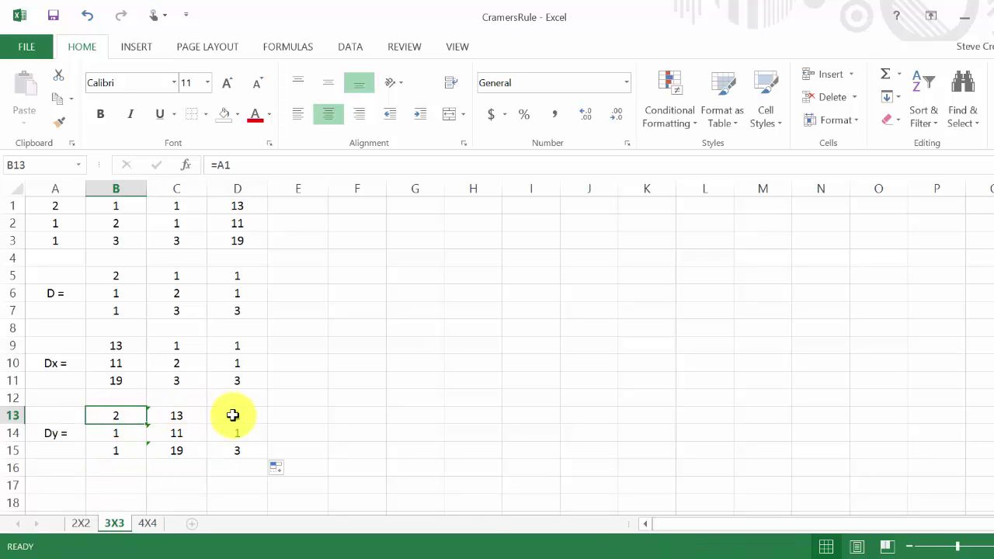
Ignore the inconsistent formula error on the constants column of Dy in C13:C15.
drag(182, 413, 176, 452)
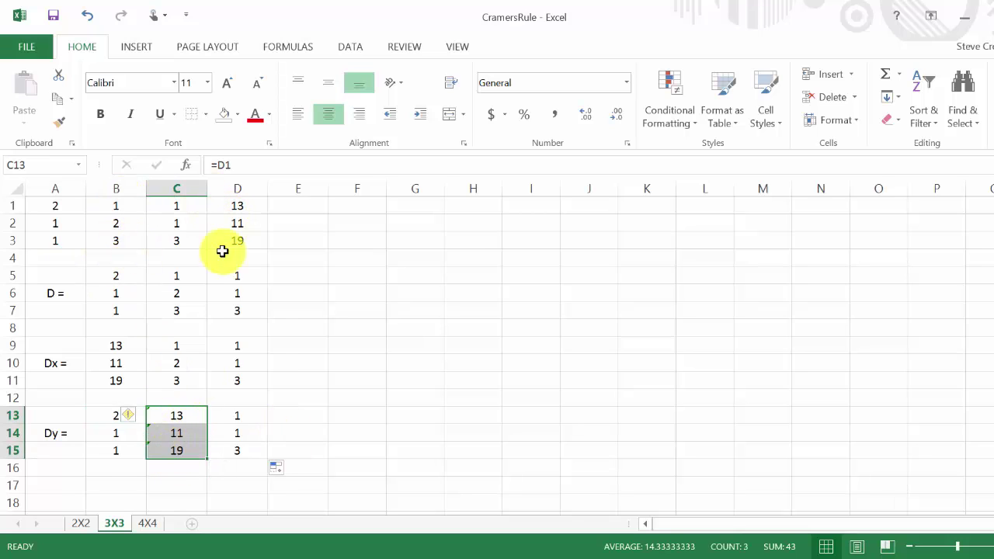
click(135, 416)
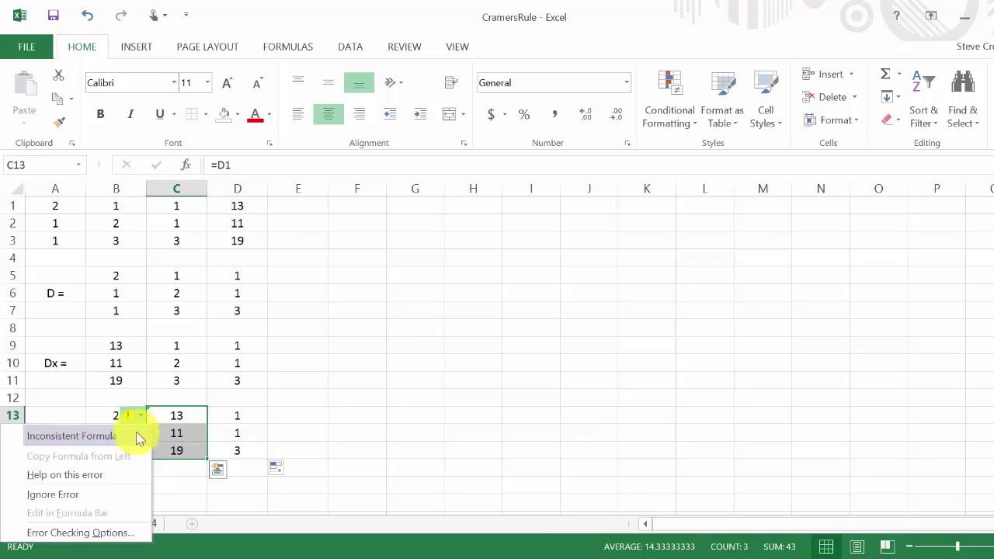
click(73, 495)
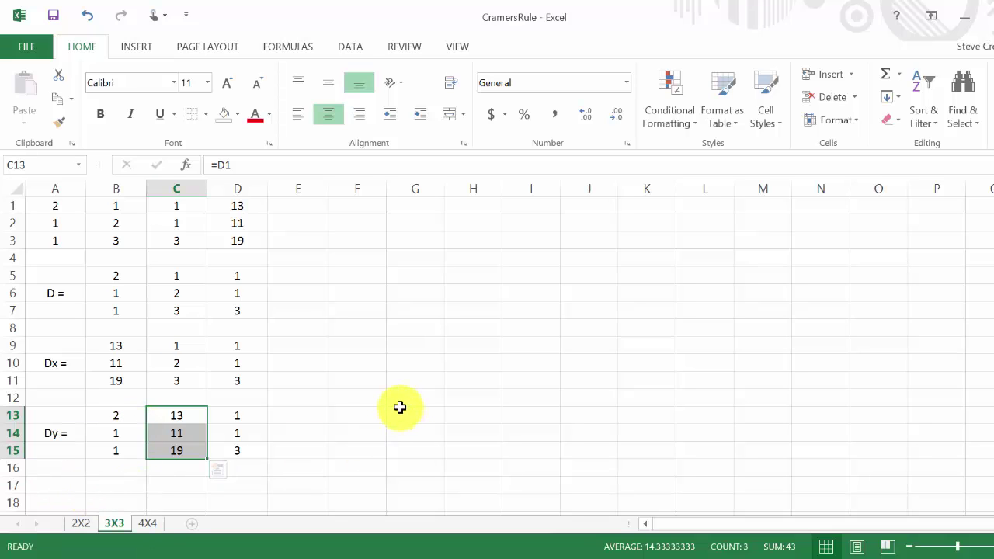
click(324, 416)
Label the z determinant "Dz =" in cell A18.
scroll(362, 377, down, 2)
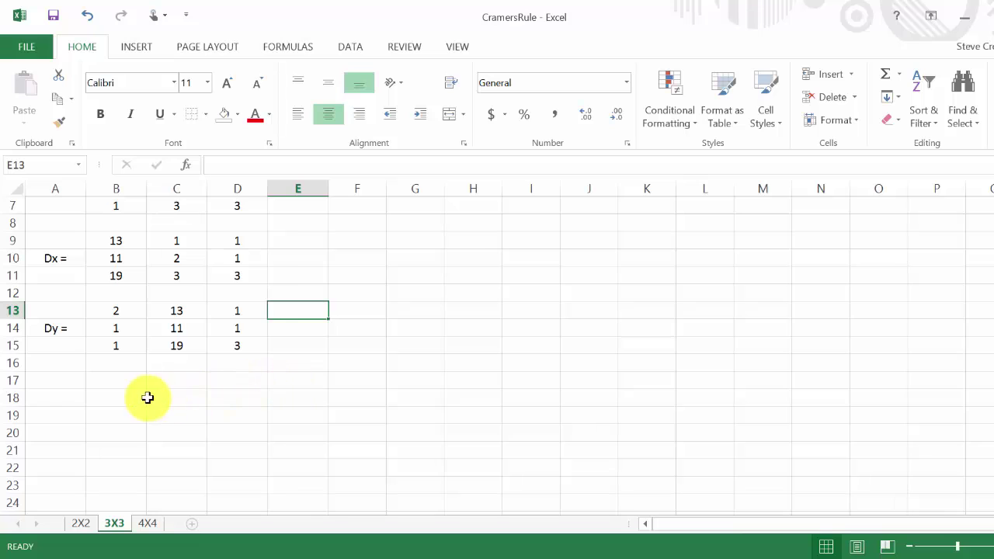
click(102, 380)
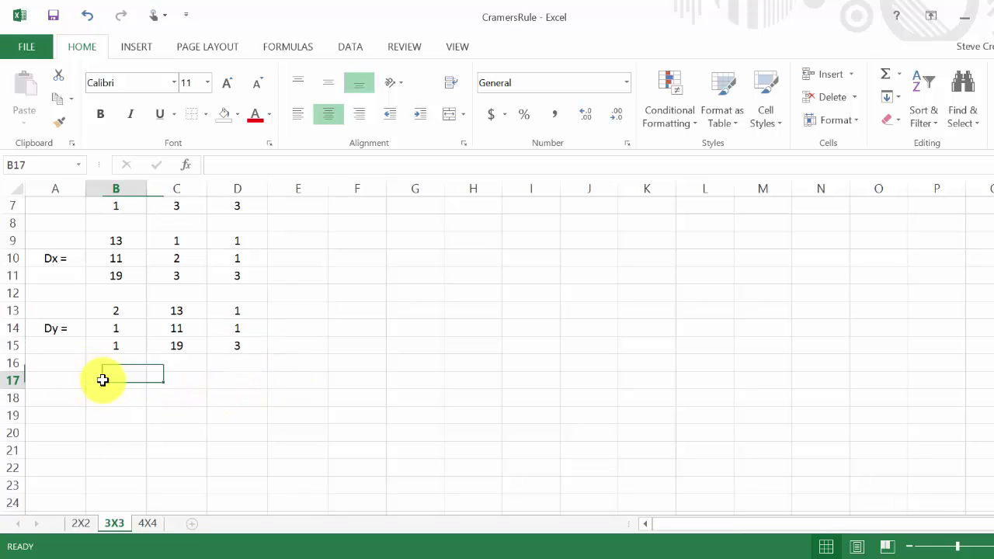
click(61, 399)
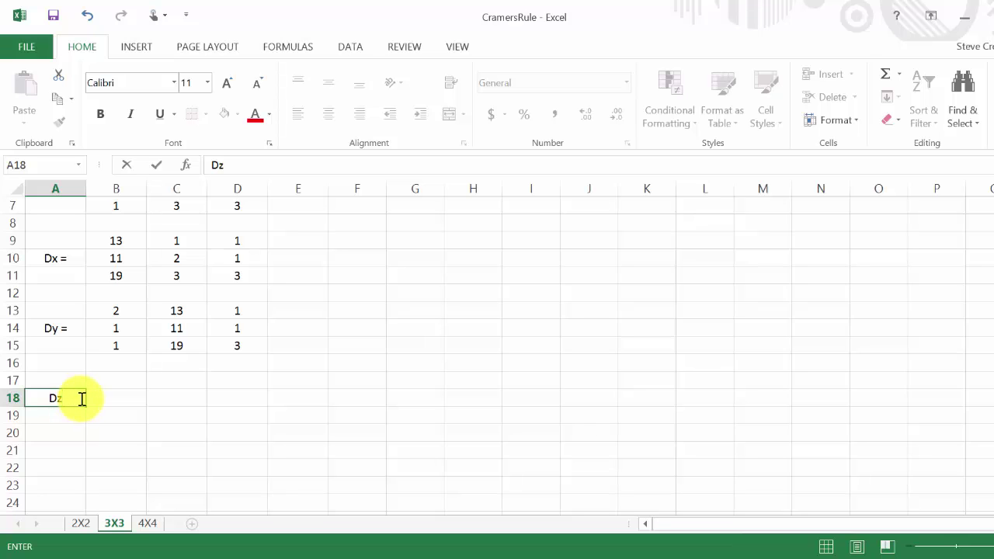
text(Dz =)
key(Tab)
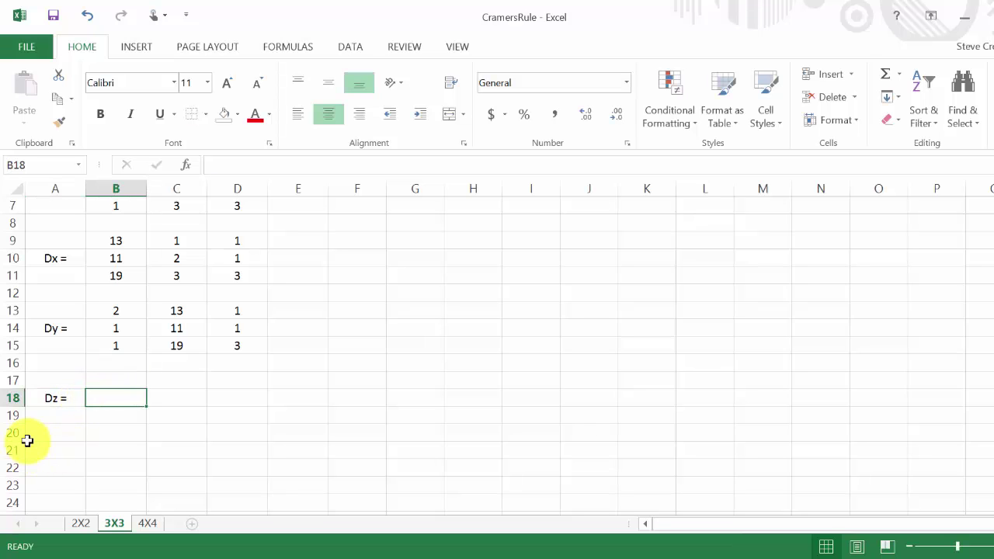
Build the first two columns of Dz by entering =A1 in B17 and filling the formula across B17:C19.
key(Up)
scroll(237, 416, up, 2)
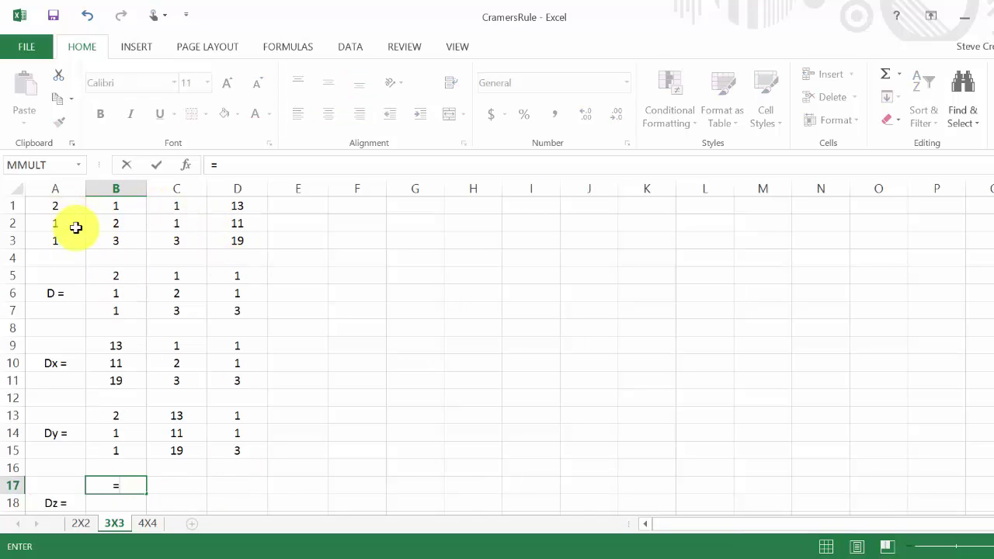
click(72, 207)
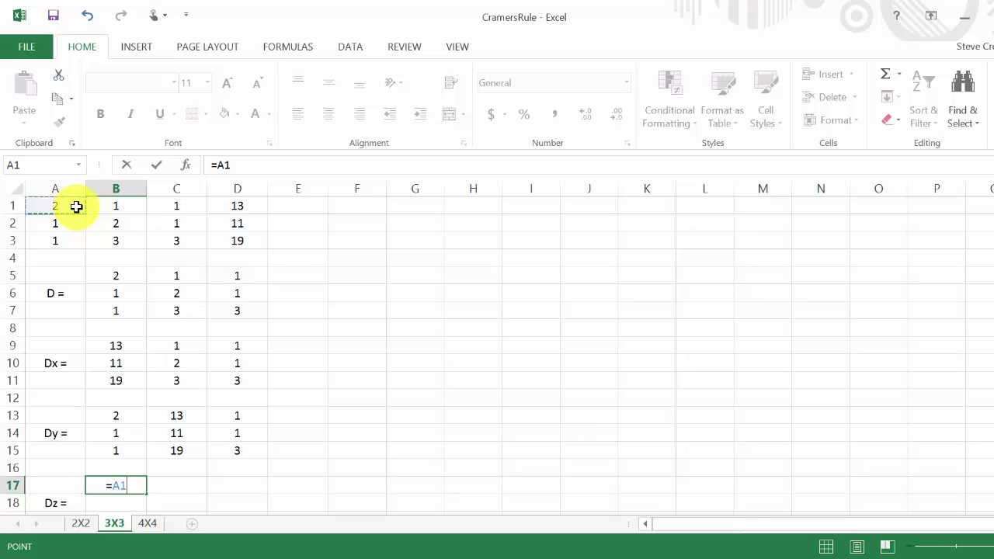
key(Return)
scroll(186, 246, down, 1)
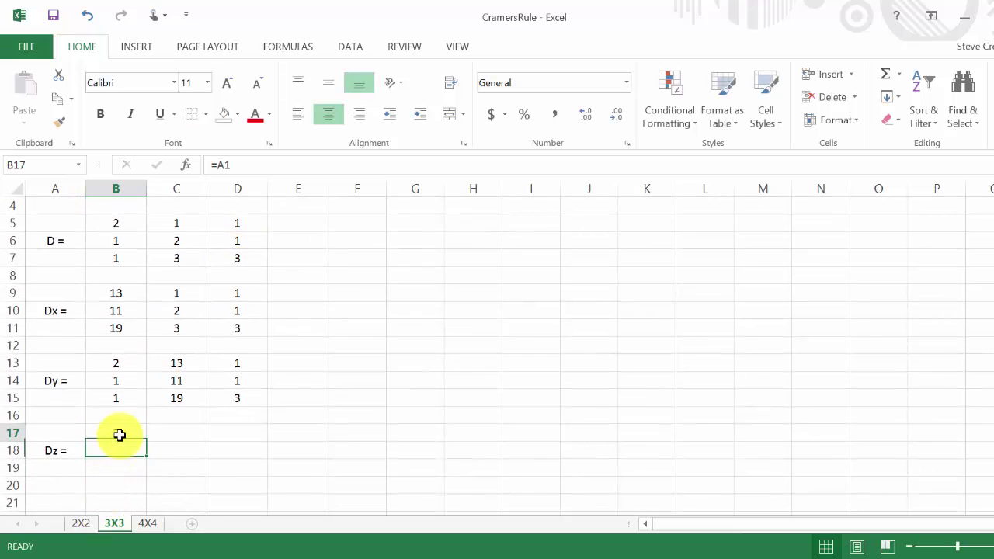
click(119, 436)
drag(145, 442, 184, 477)
Make the constants the third column of Dz by entering =D1 in D17 and filling it down to D19.
click(237, 431)
scroll(304, 444, up, 1)
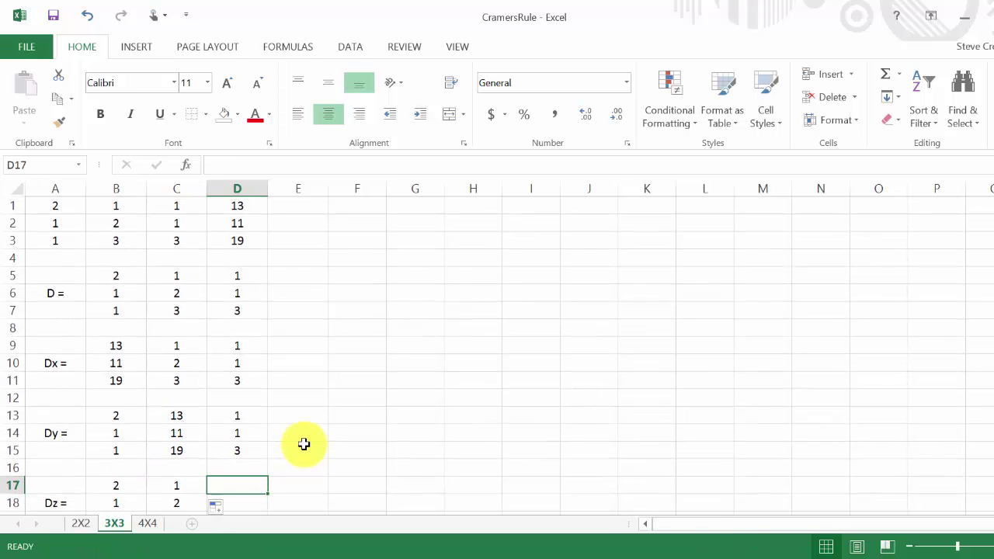
text(=)
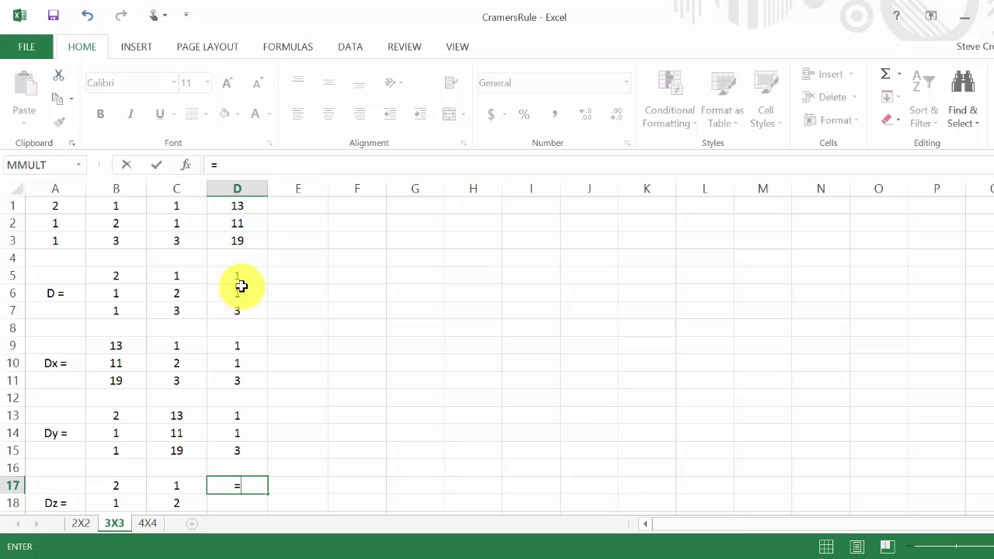
click(247, 206)
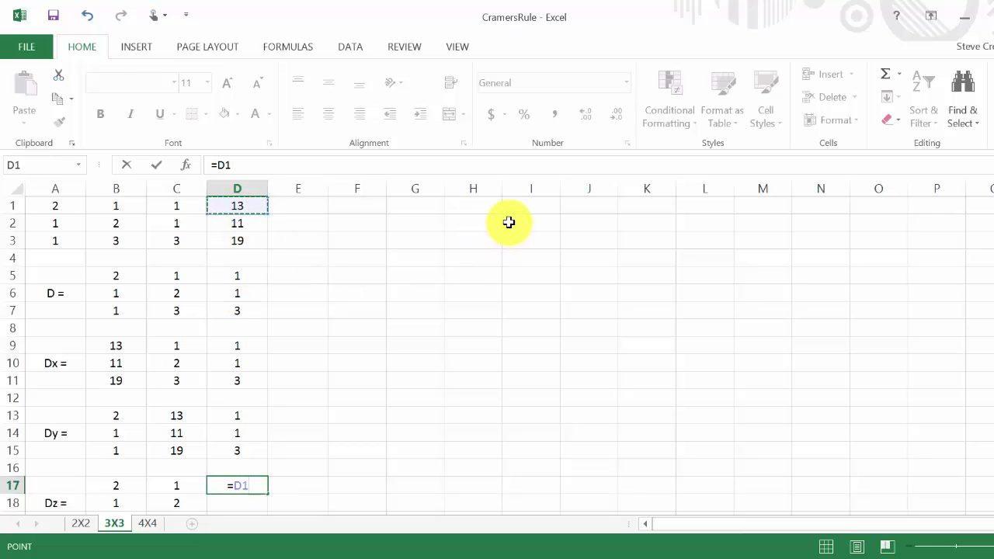
key(Return)
scroll(536, 306, down, 1)
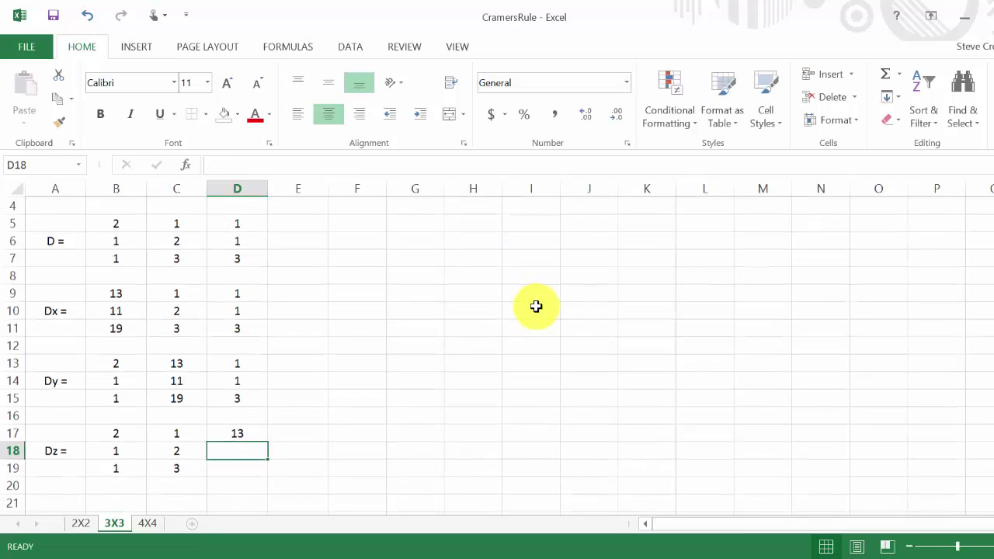
click(253, 432)
drag(271, 444, 311, 459)
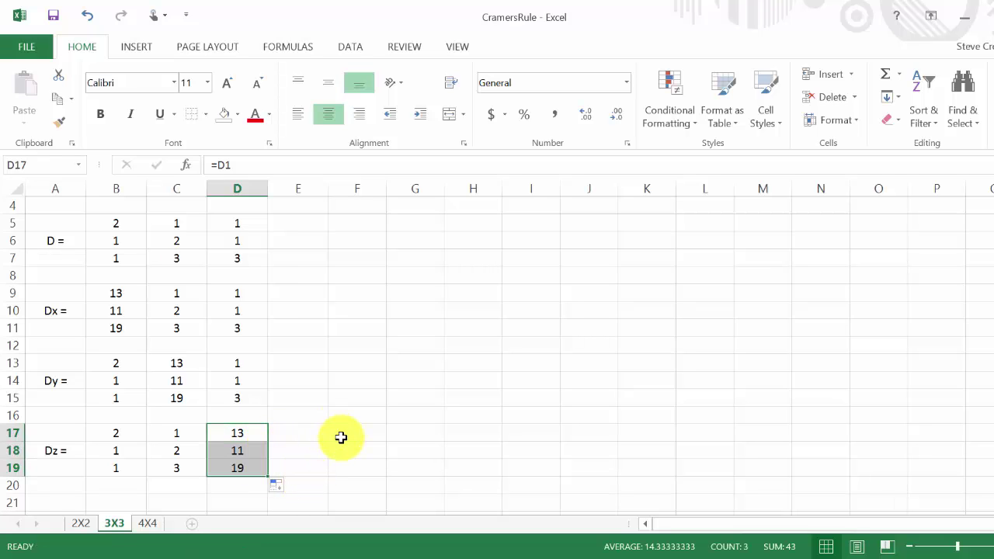
Shade the original system's coefficients and constants in A1:D3 with a light gray fill.
scroll(342, 437, up, 1)
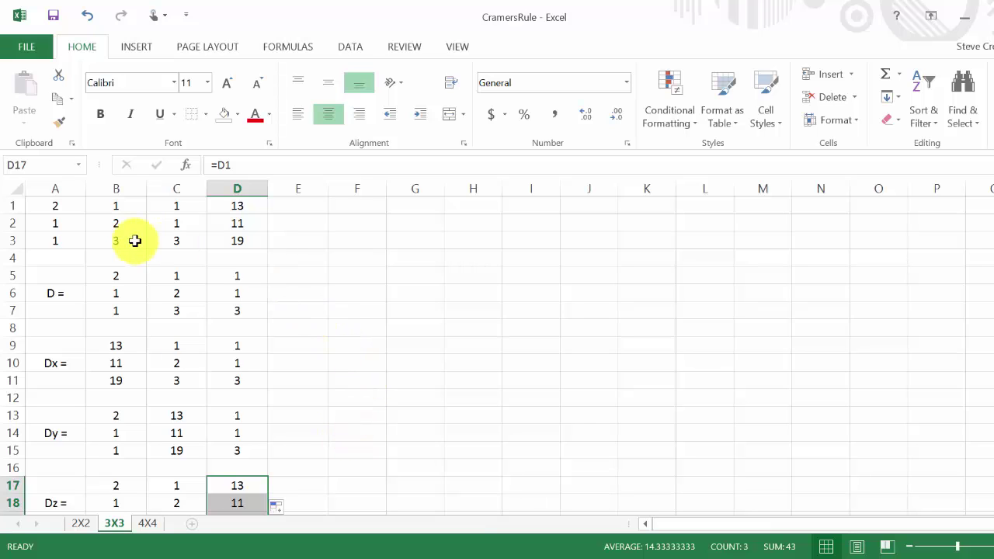
click(66, 208)
drag(73, 215, 217, 242)
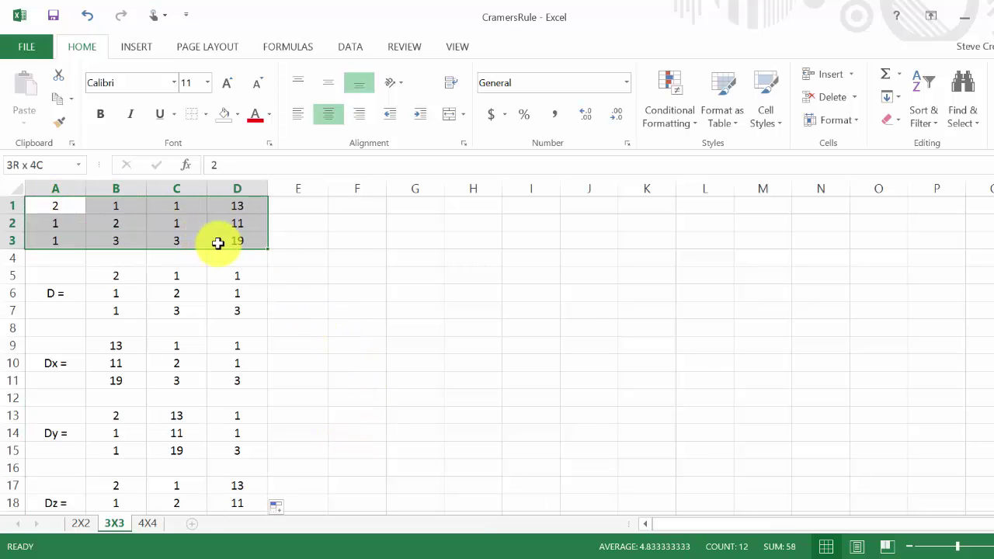
click(240, 118)
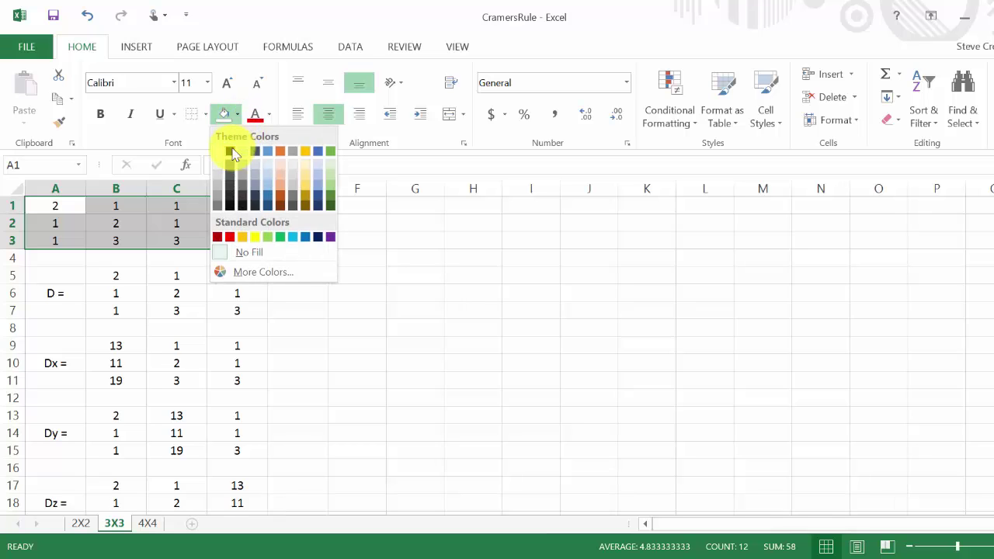
click(216, 174)
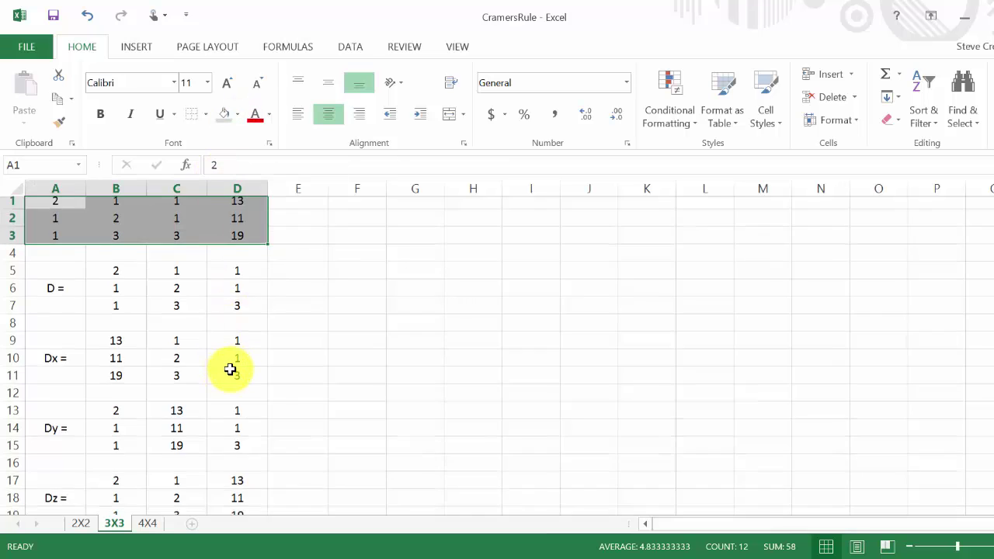
Shade the D, Dx, Dy and Dz blocks in A5:D7, A9:D11, A13:D15 and A17:D19 with a yellow fill.
scroll(179, 333, down, 1)
drag(69, 224, 235, 263)
ctrl+drag(69, 293, 212, 328)
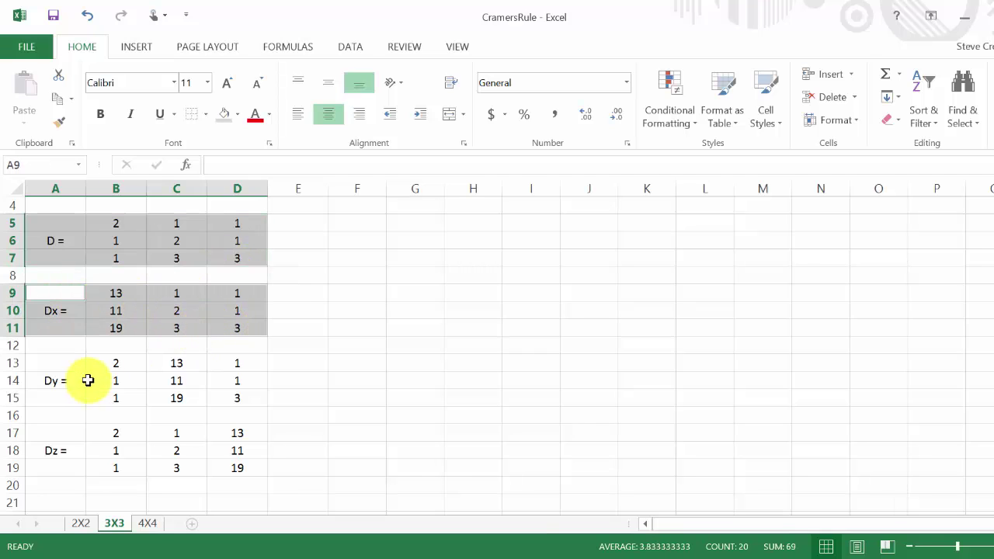
ctrl+click(59, 364)
ctrl+drag(75, 380, 220, 397)
ctrl+drag(59, 435, 237, 468)
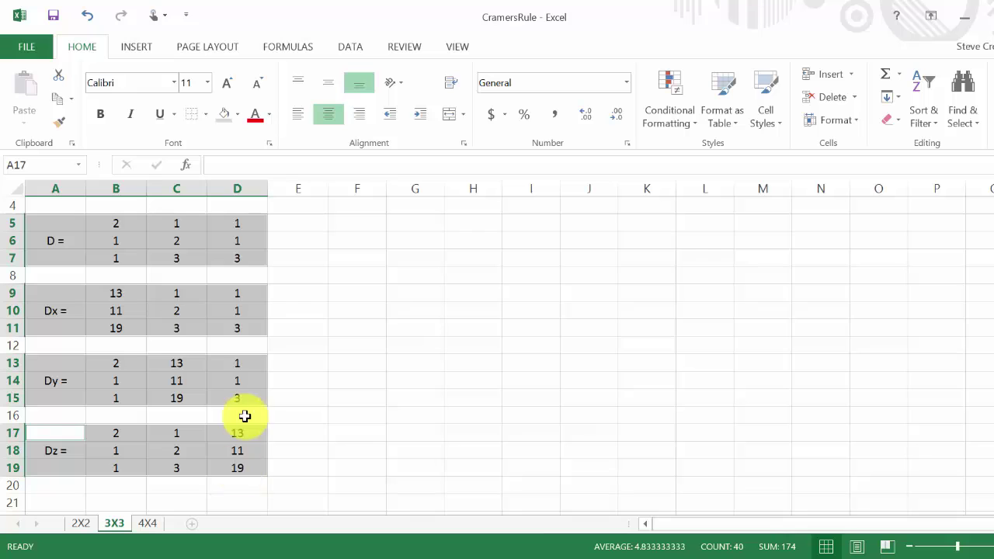
click(237, 118)
click(252, 237)
click(304, 353)
scroll(344, 371, up, 1)
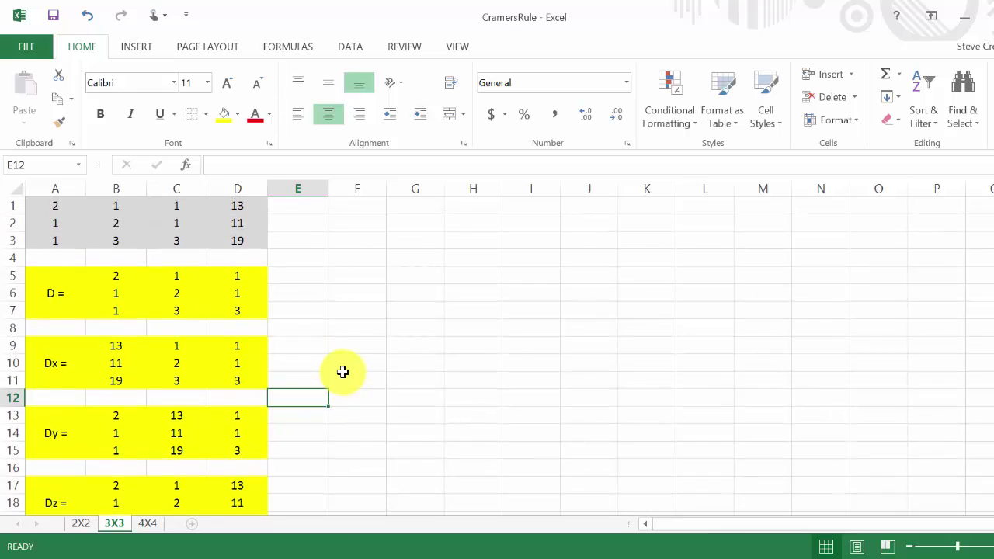
Select cell E6 beside D and look over the 2X2 and 4X4 worksheets for reference, returning to the 3X3 worksheet.
click(309, 296)
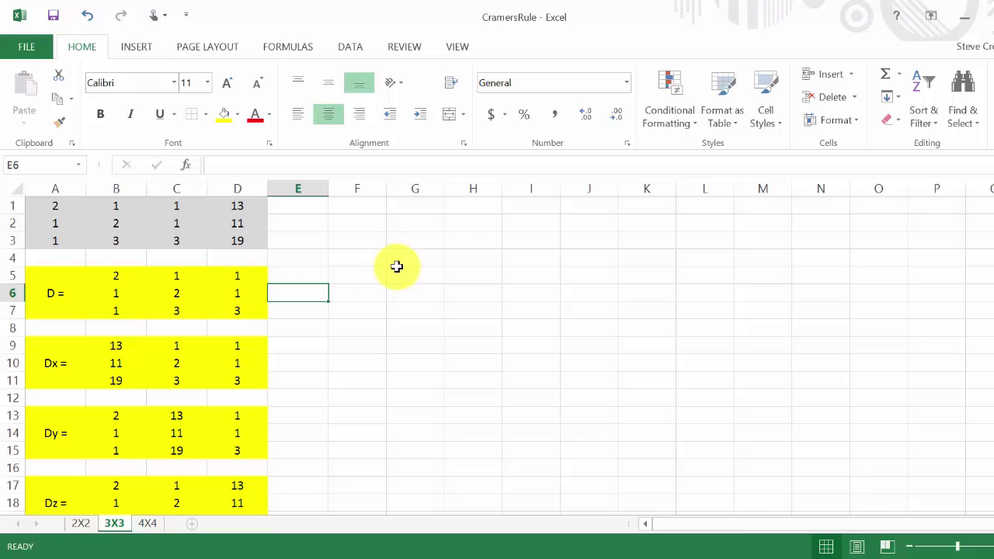
click(81, 525)
click(127, 528)
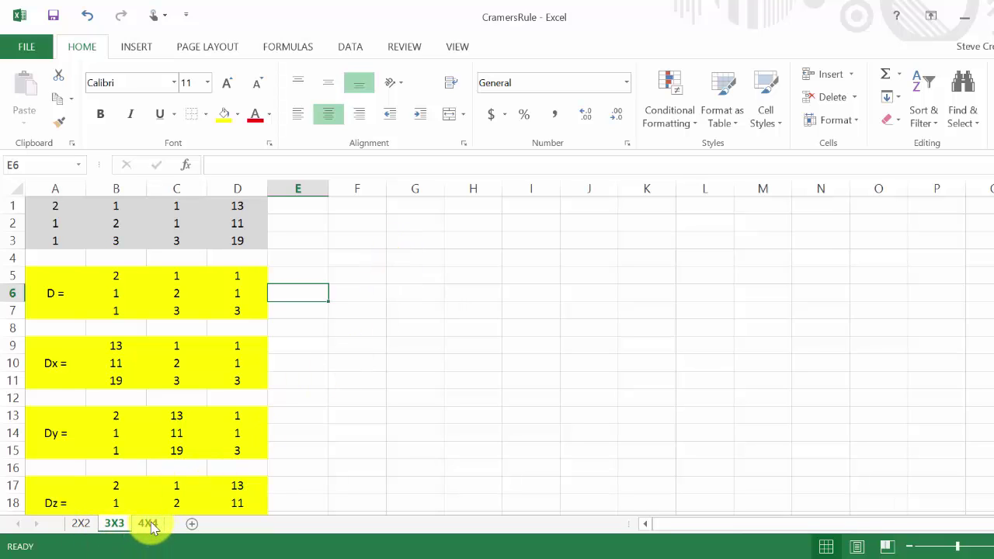
click(149, 525)
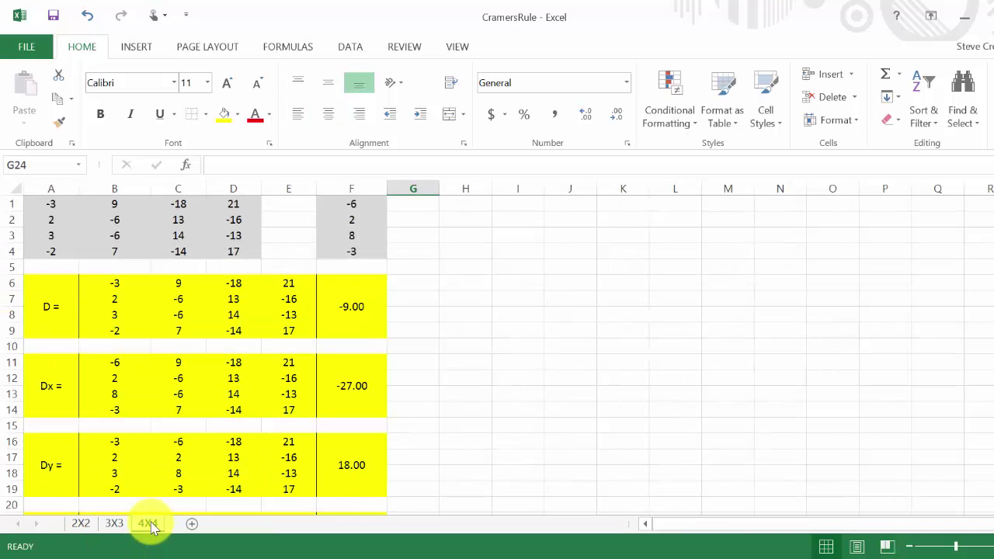
click(79, 525)
click(114, 525)
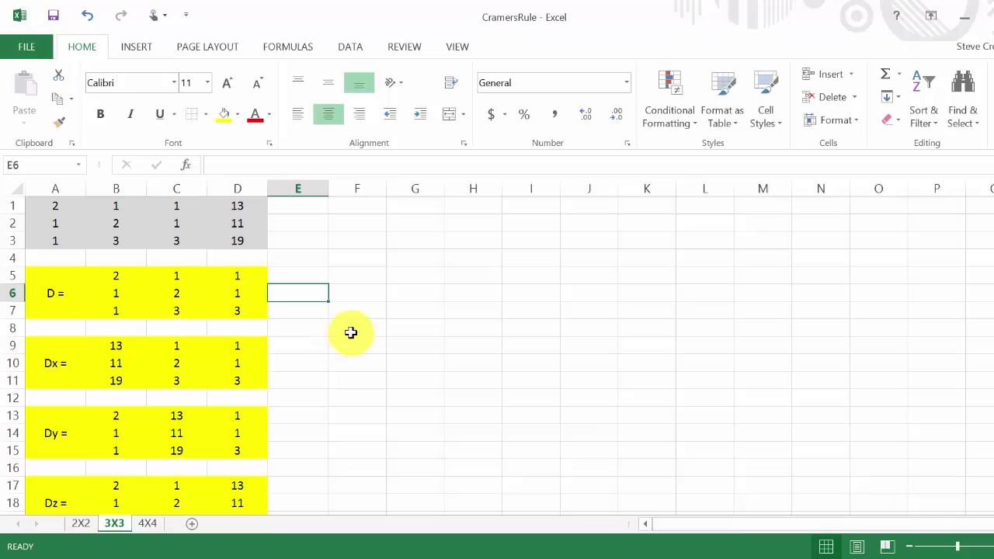
Insert the MDETERM function in cell E6, picking it from the list of all functions.
click(185, 170)
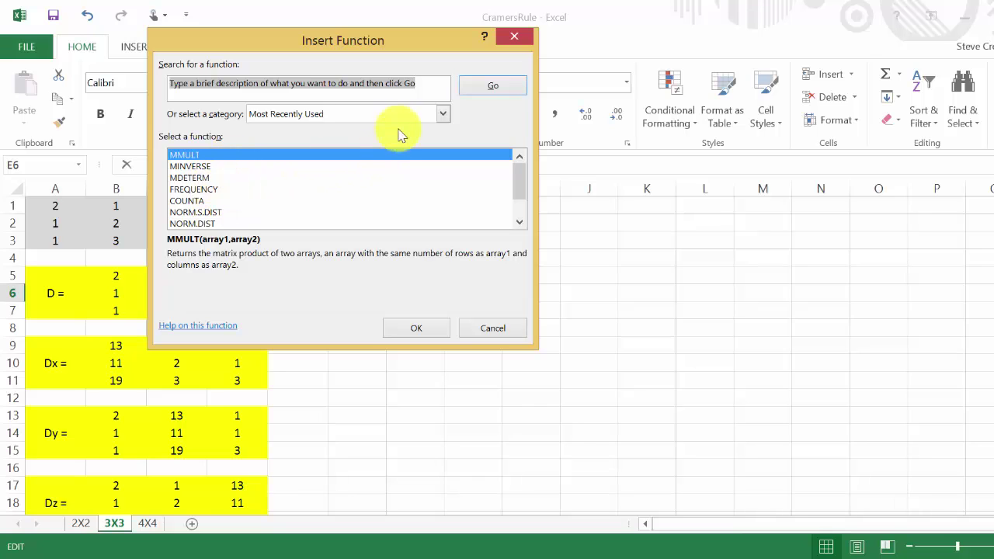
click(443, 114)
click(260, 140)
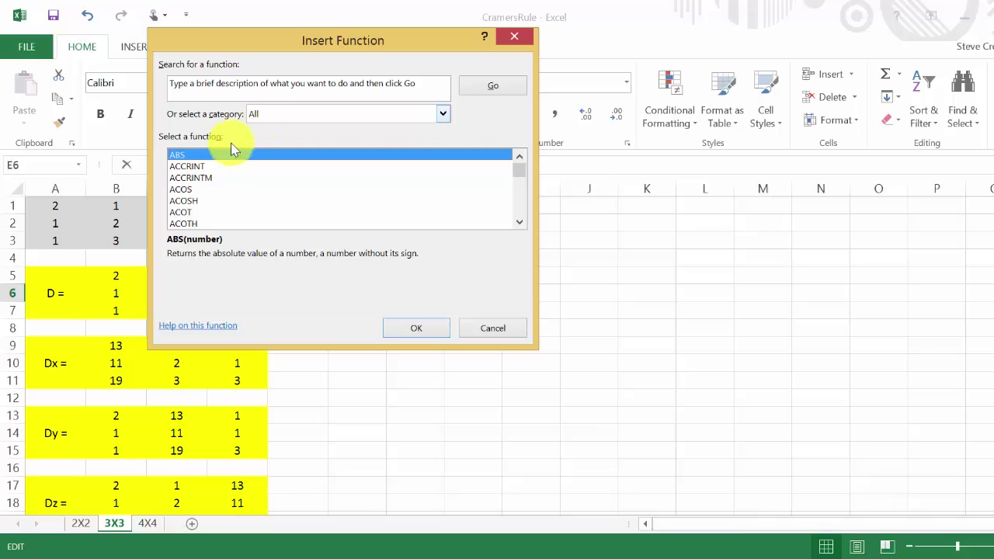
key(m)
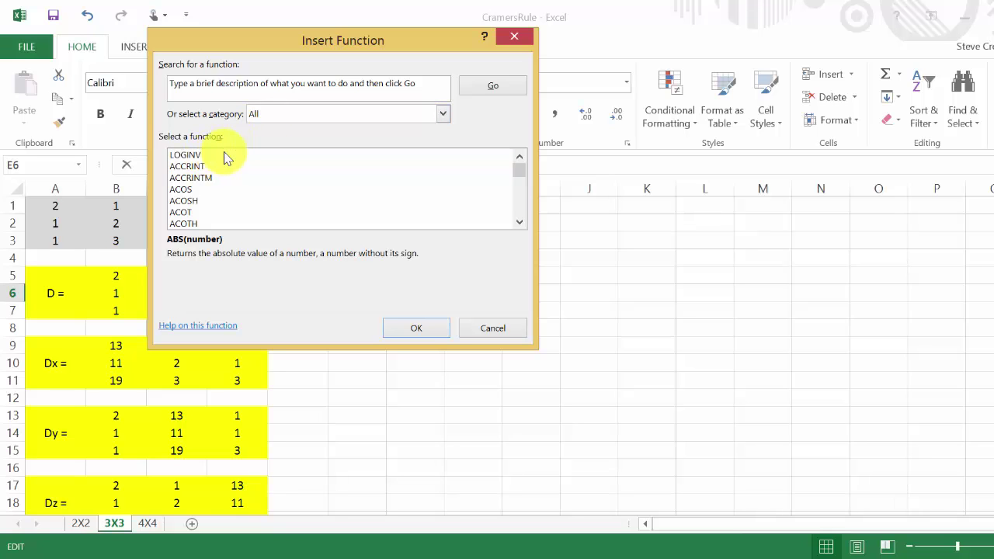
click(520, 223)
click(520, 223)
click(520, 223)
click(520, 223)
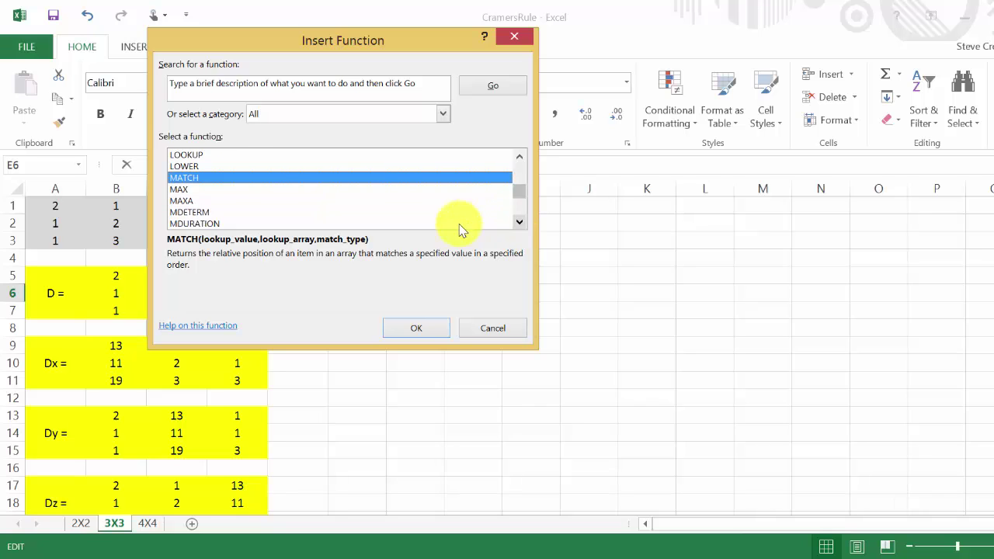
click(209, 211)
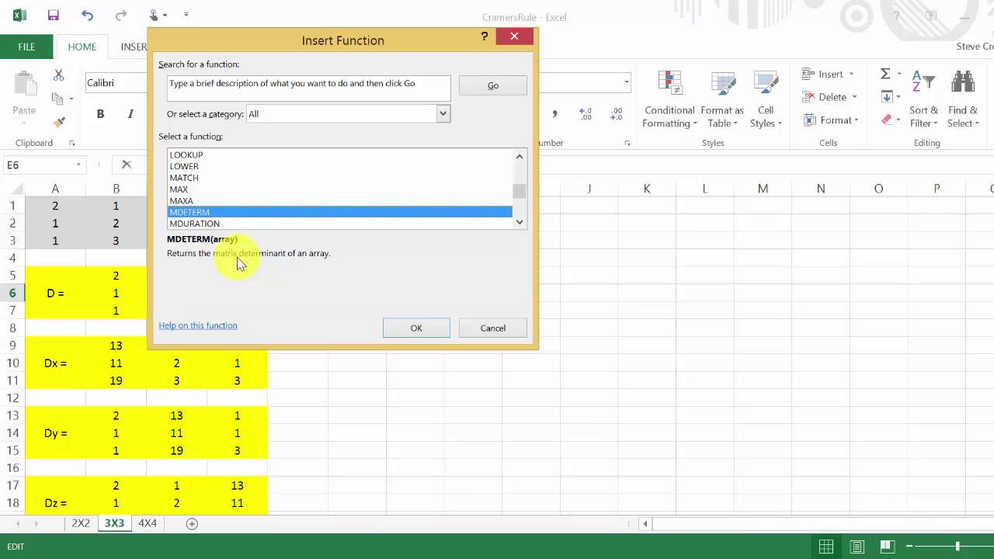
click(417, 328)
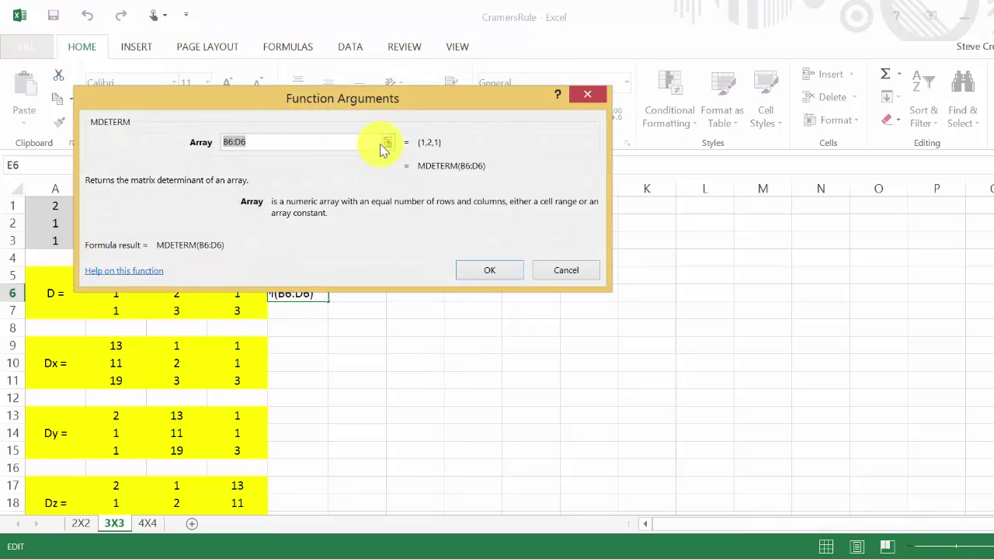
Set the MDETERM array to B5:D7 and accept it to calculate the determinant of D.
click(388, 142)
drag(115, 273, 233, 309)
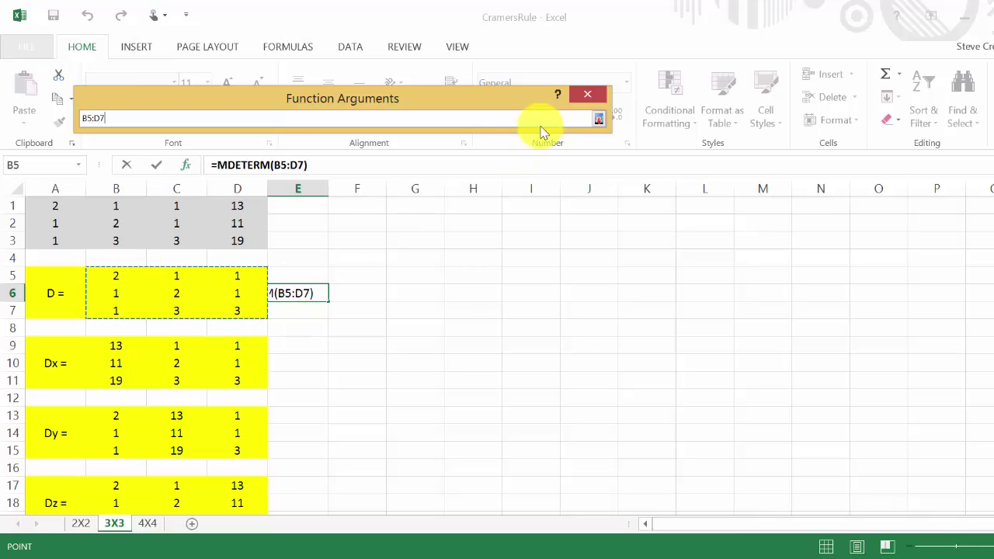
click(598, 120)
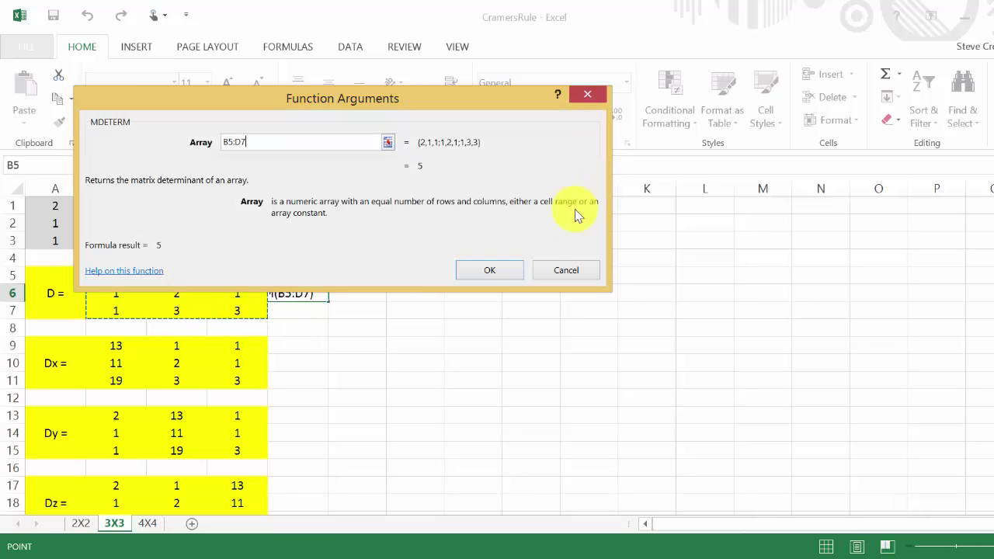
click(489, 272)
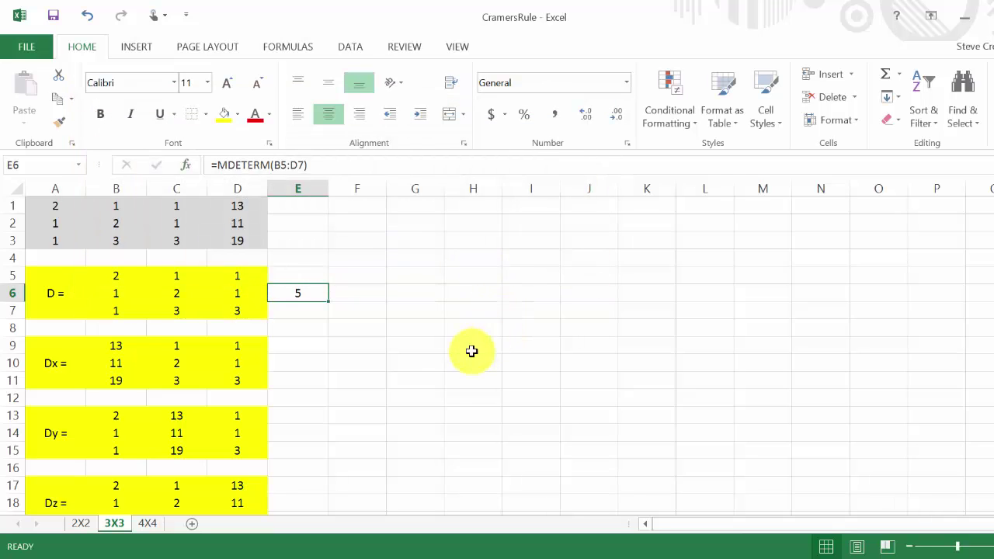
Calculate the determinant of Dx in E10 with =MDETERM(B9:D11).
click(304, 363)
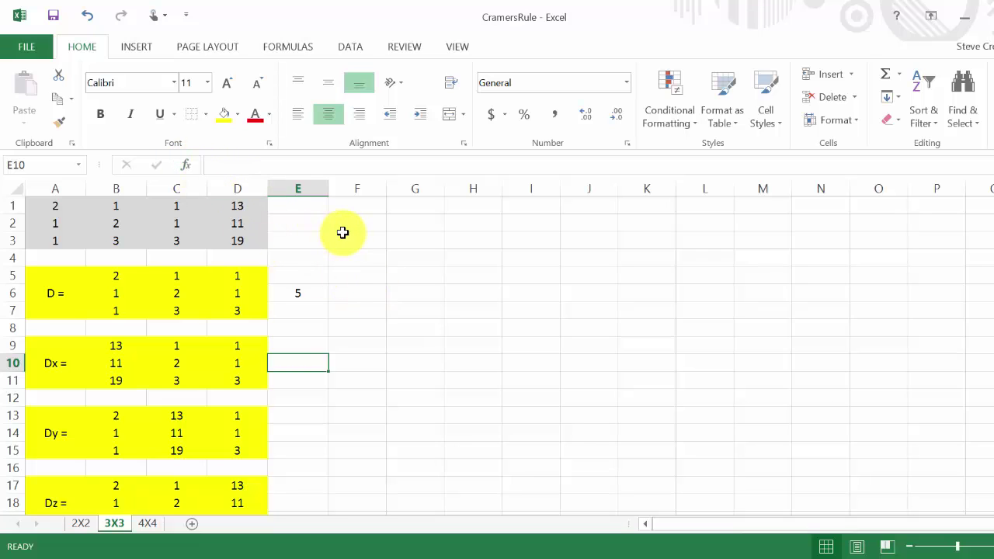
text(=)
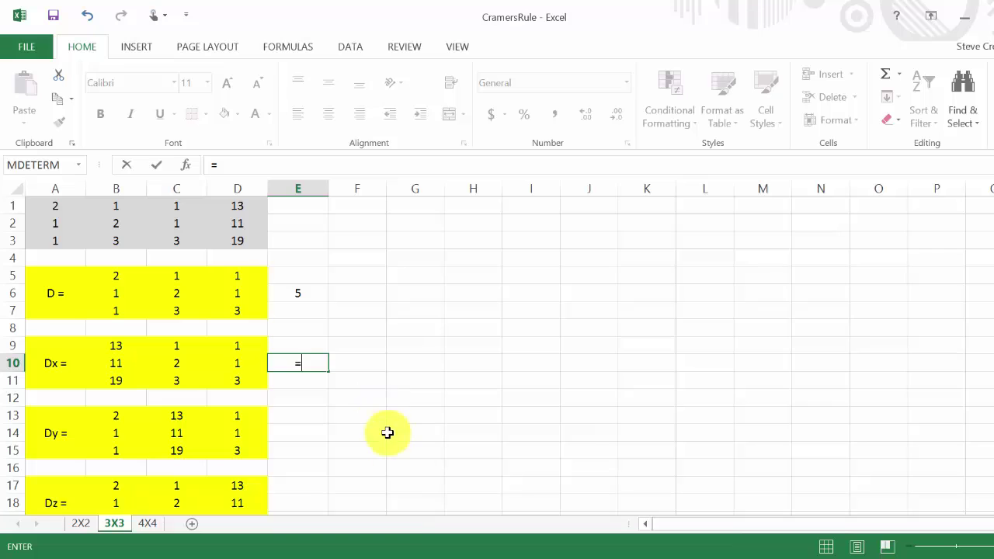
text(mde)
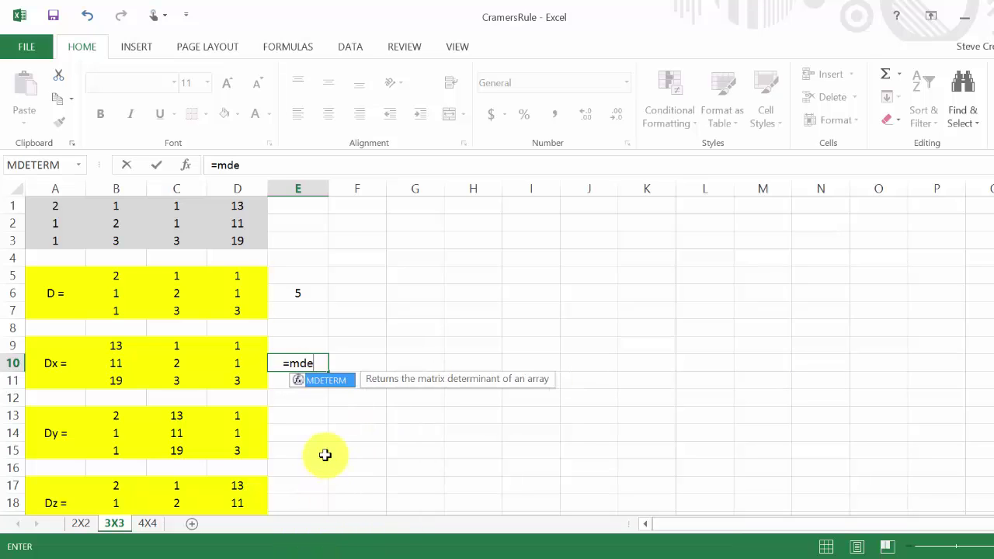
double_click(319, 380)
drag(109, 342, 237, 385)
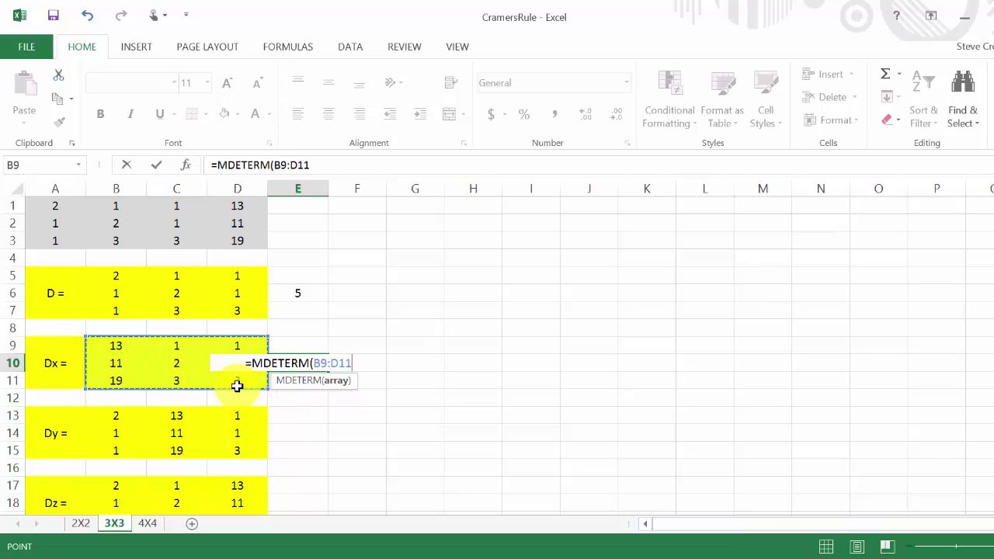
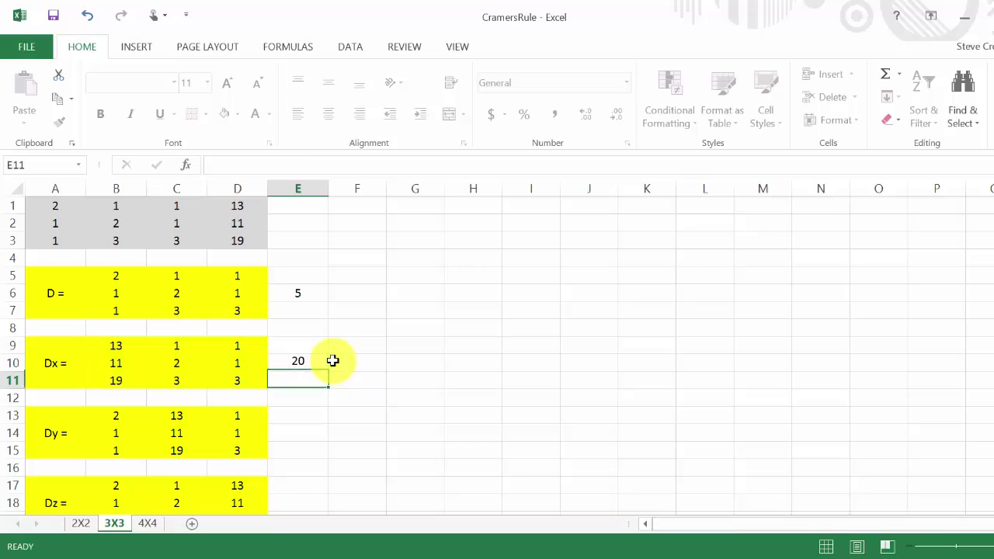
Calculate the determinant of Dy in E14 with =MDETERM(B13:D15).
click(299, 434)
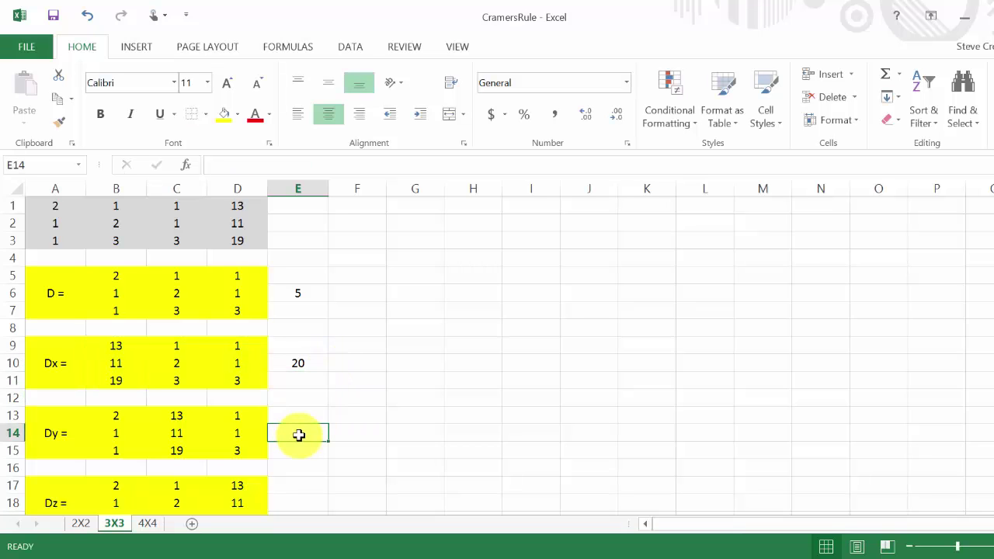
text(=md)
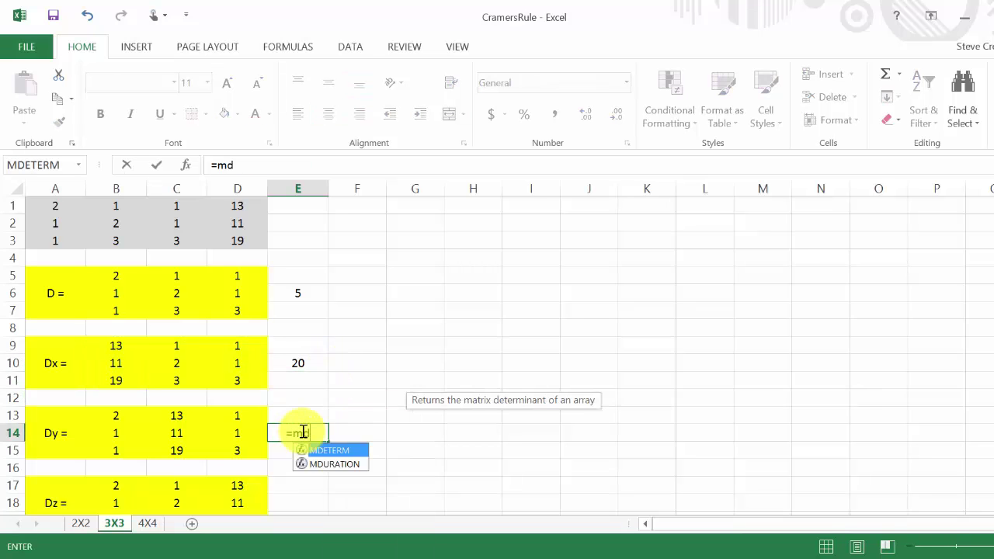
double_click(330, 450)
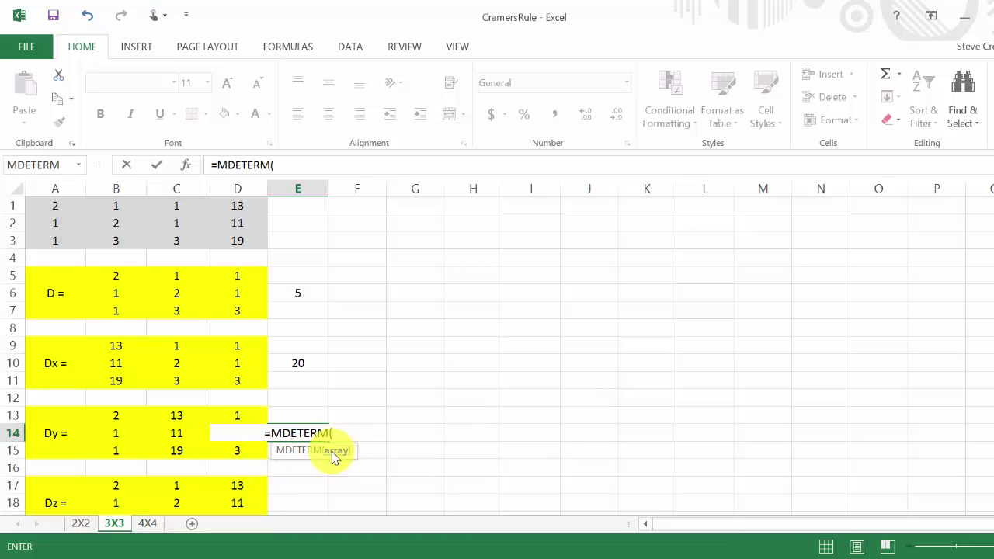
drag(120, 414, 220, 445)
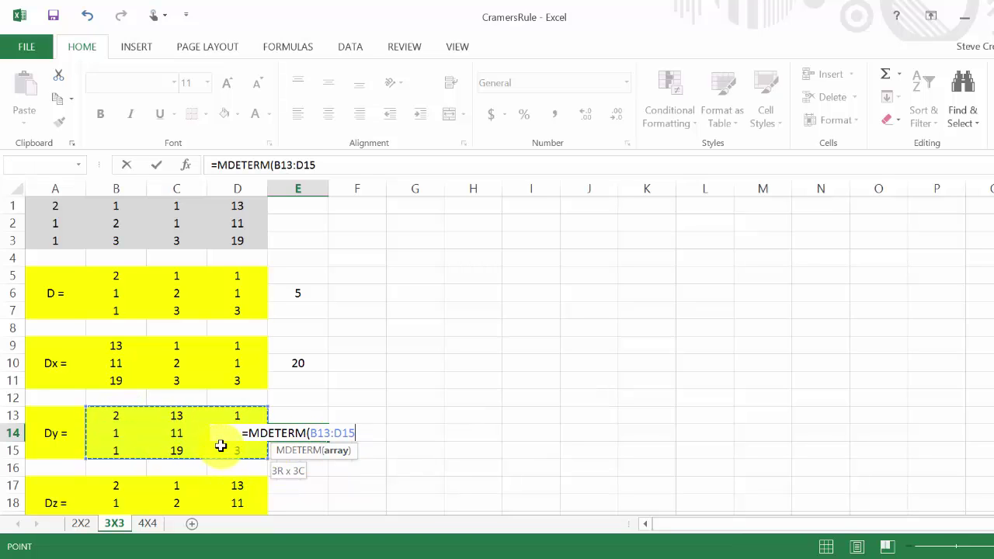
click(286, 433)
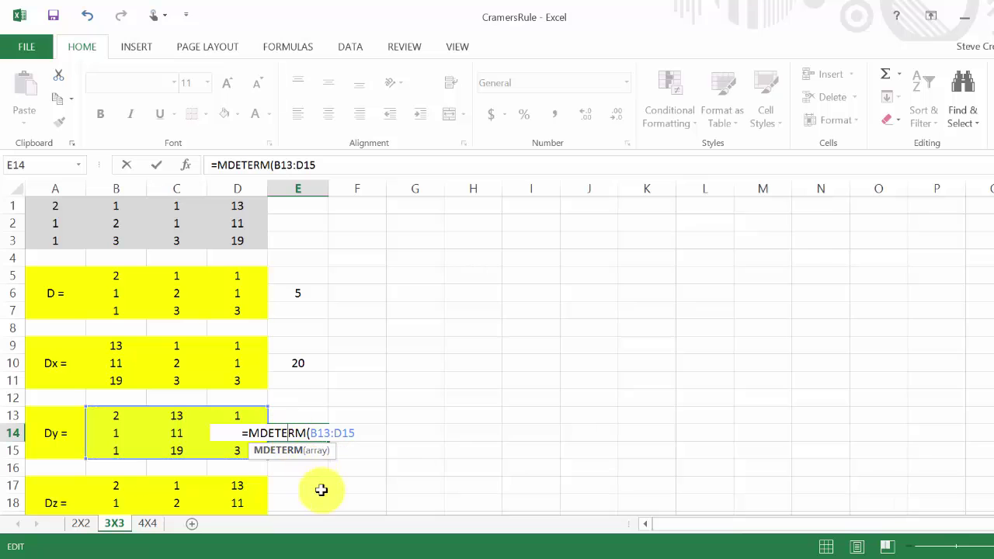
scroll(357, 458, down, 1)
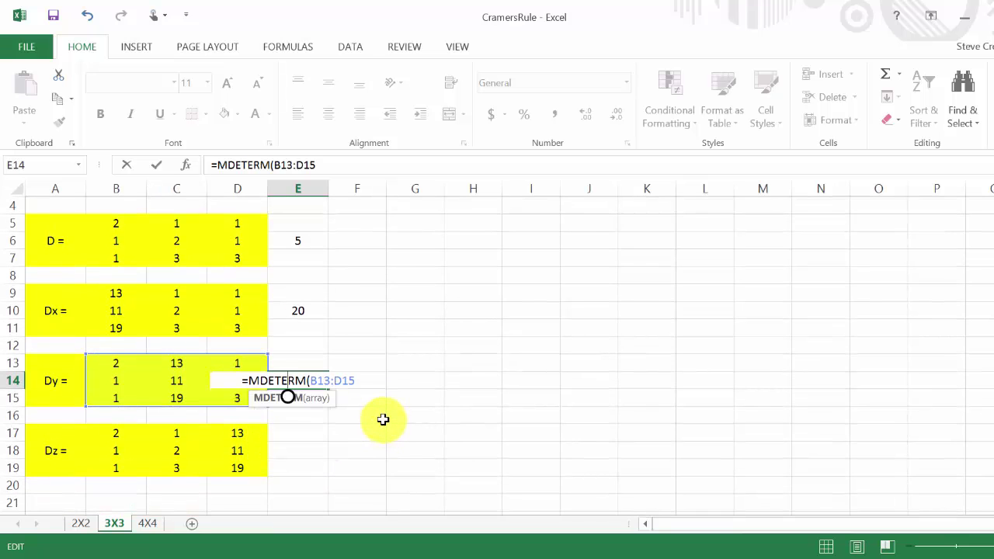
key(Return)
Calculate the determinant of Dz in E18 with =MDETERM(B17:D19).
click(303, 451)
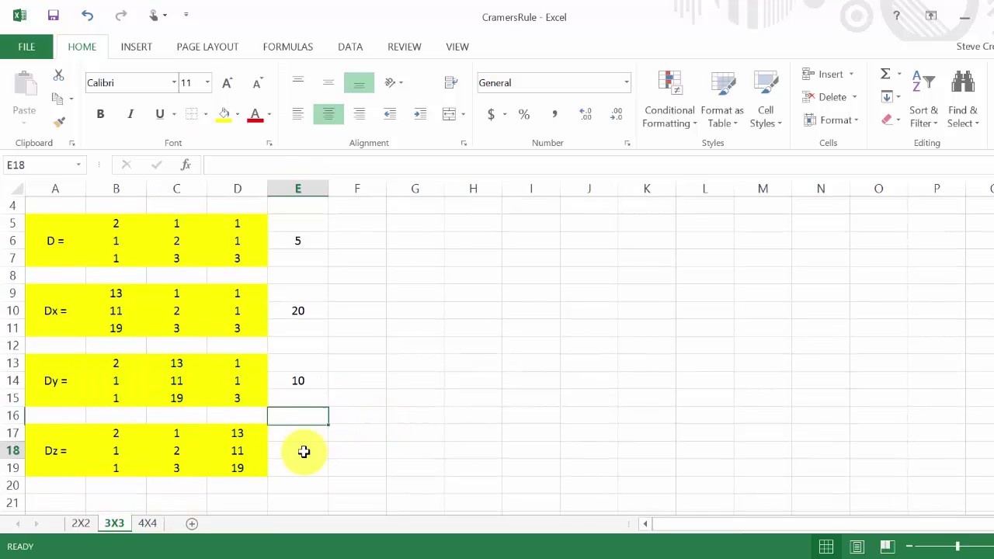
text(=mde)
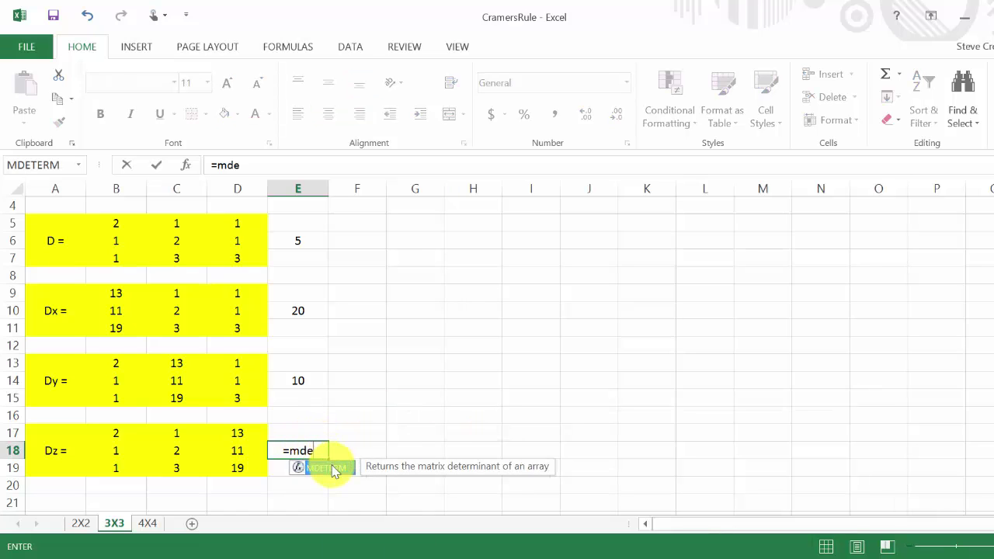
double_click(330, 468)
drag(115, 431, 221, 467)
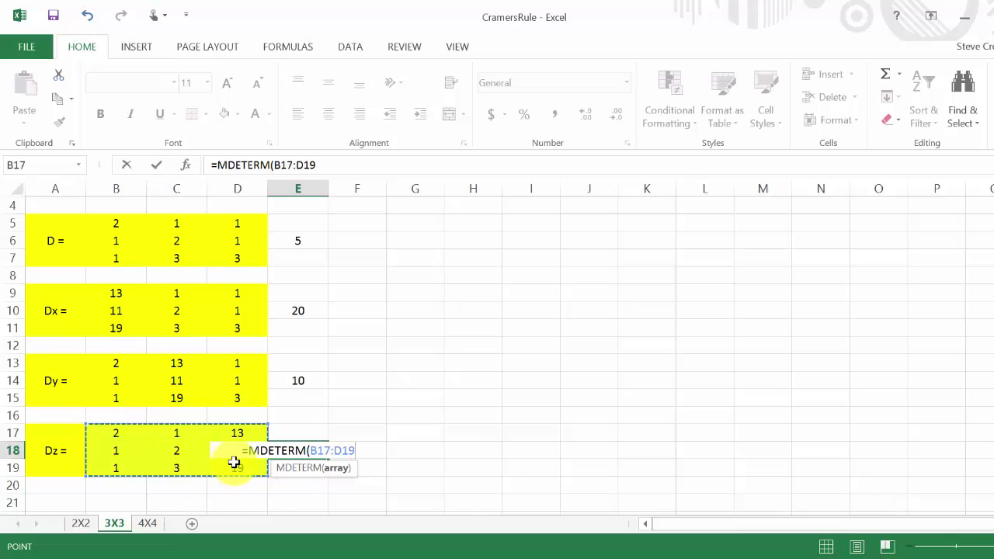
key(Return)
scroll(388, 388, up, 1)
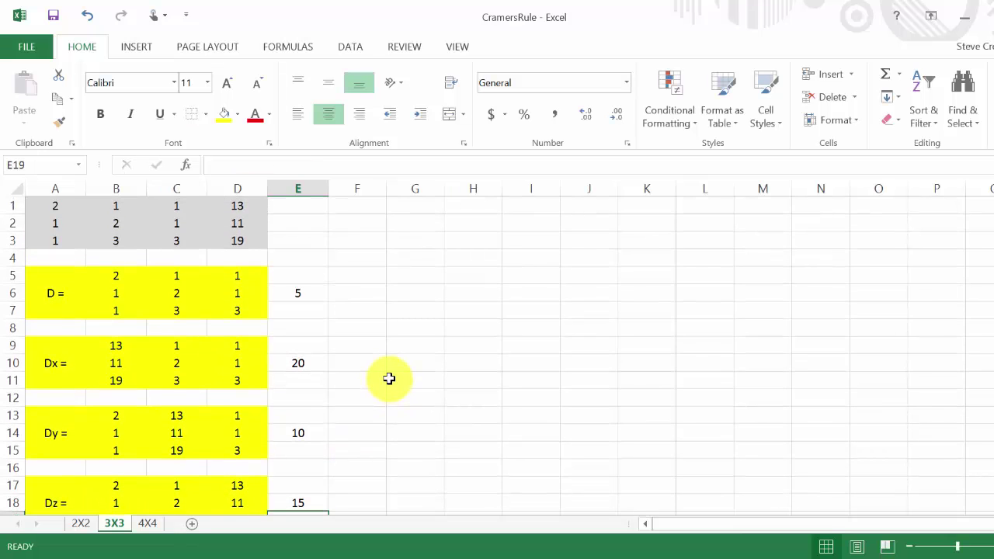
click(391, 378)
click(375, 342)
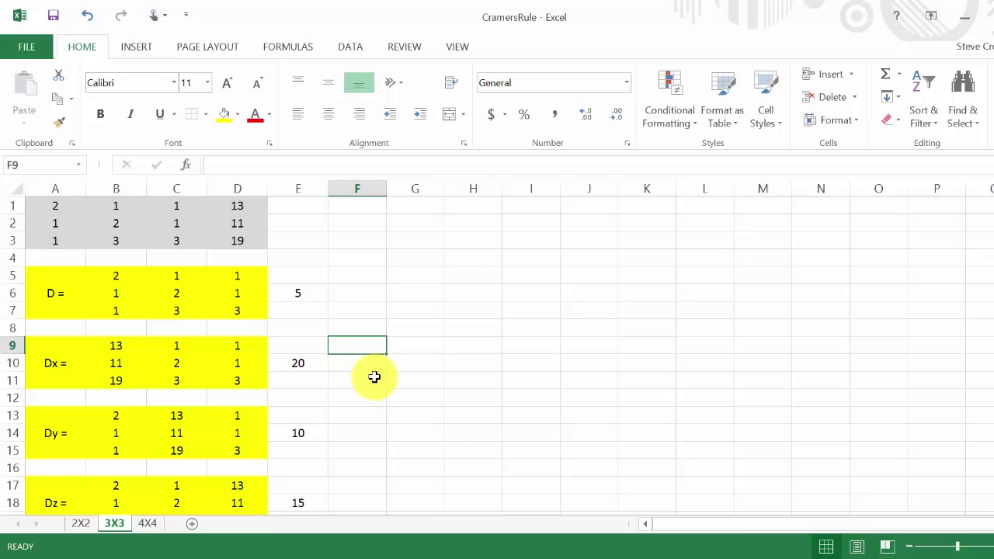
Enter the labels "x =", "y =" and "z =" in cells A21 to A23 below the Dz block.
scroll(374, 376, down, 4)
click(57, 349)
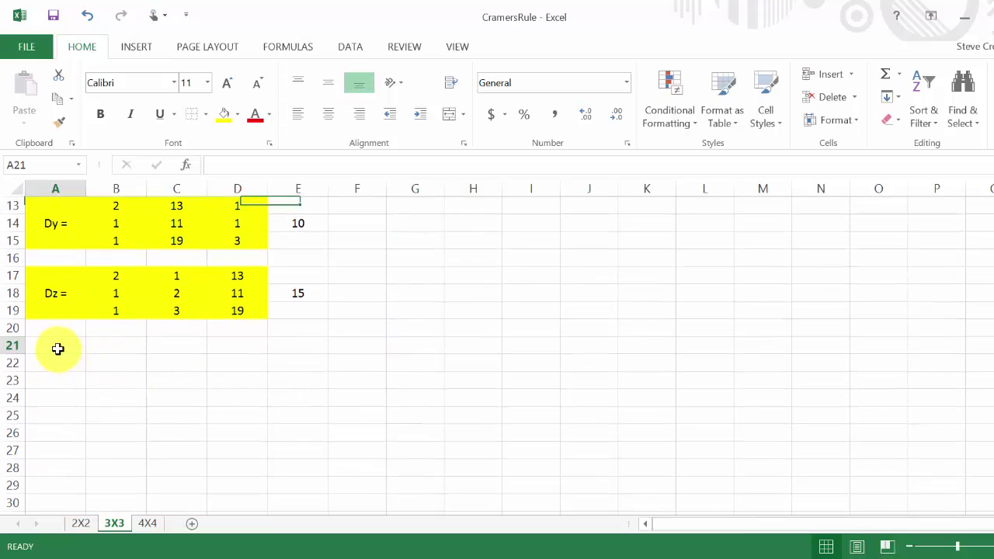
text(x)
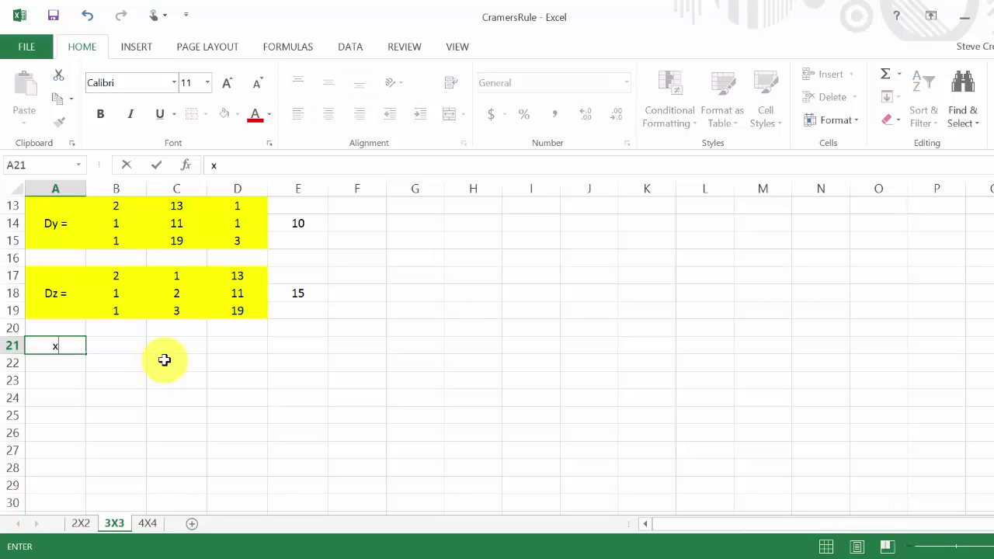
text( =)
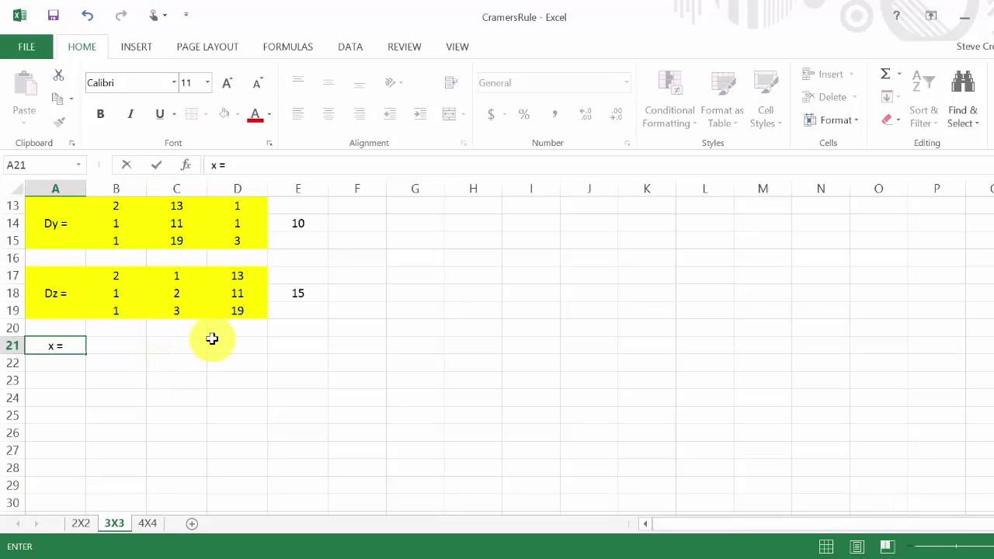
key(Return)
text(y)
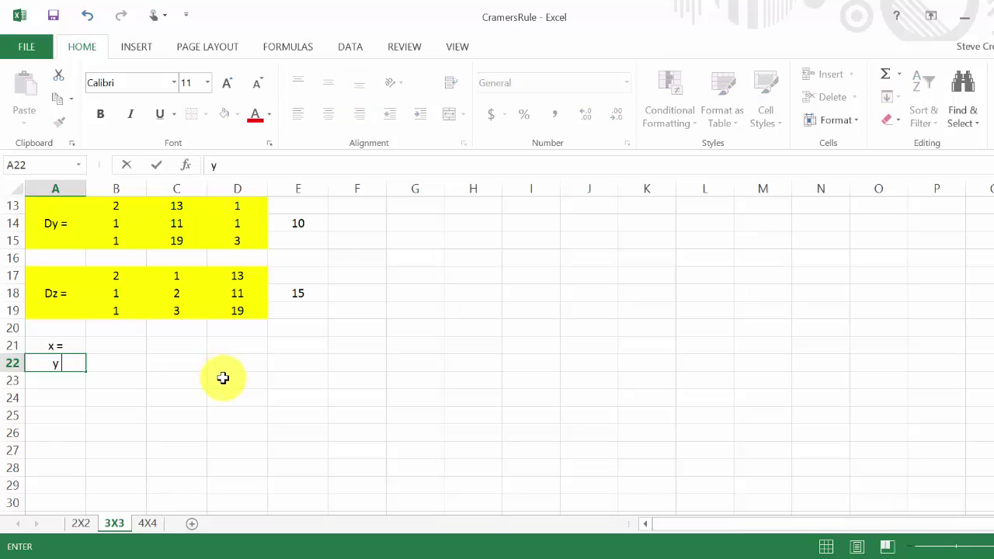
text( =)
key(Return)
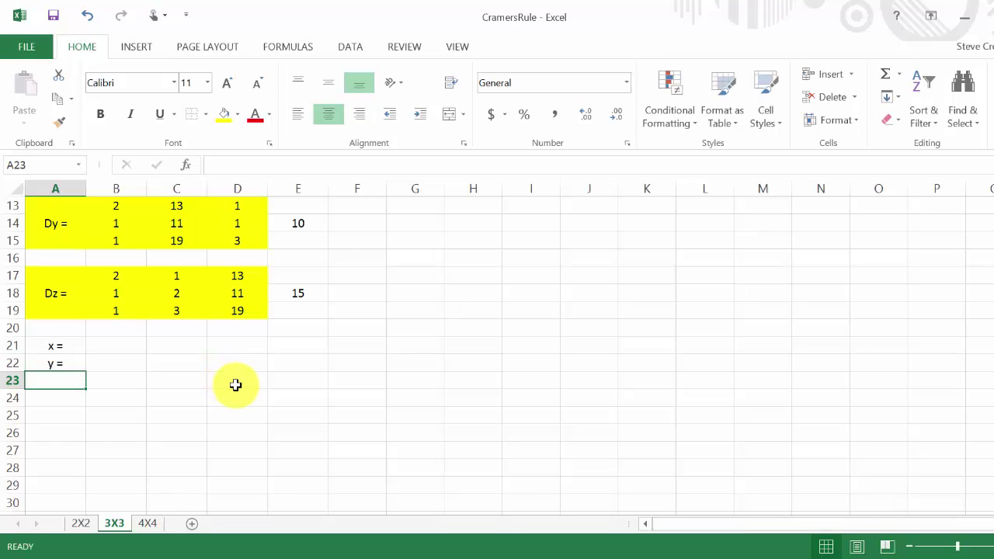
text(z =)
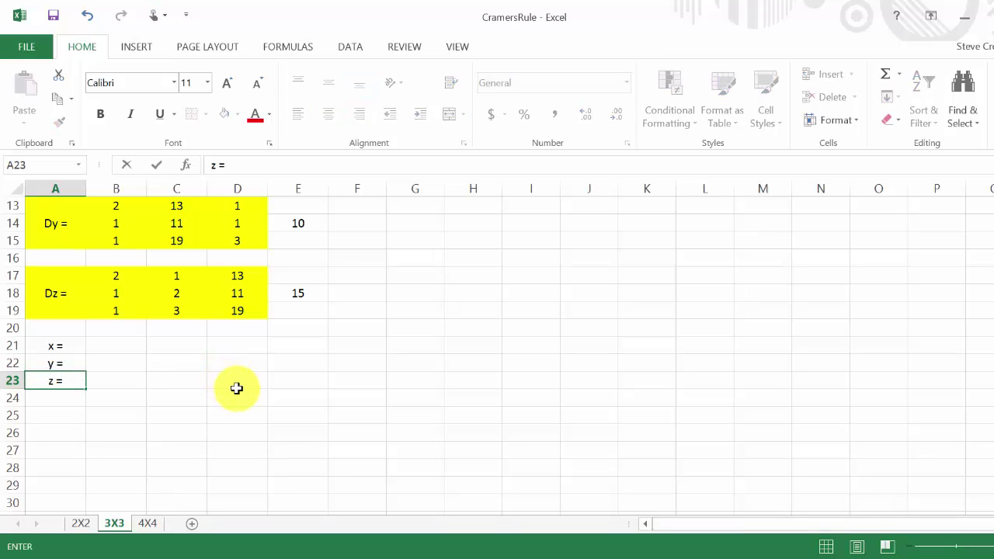
key(Tab)
Calculate x in B21 by dividing the Dx determinant by the D determinant with =E10/E6.
key(Up)
key(Up)
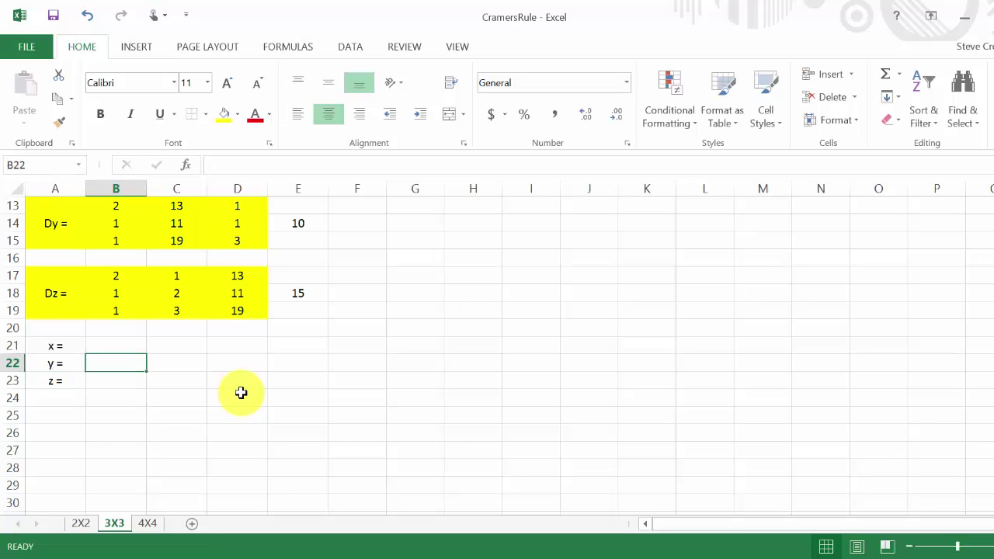
scroll(284, 399, up, 4)
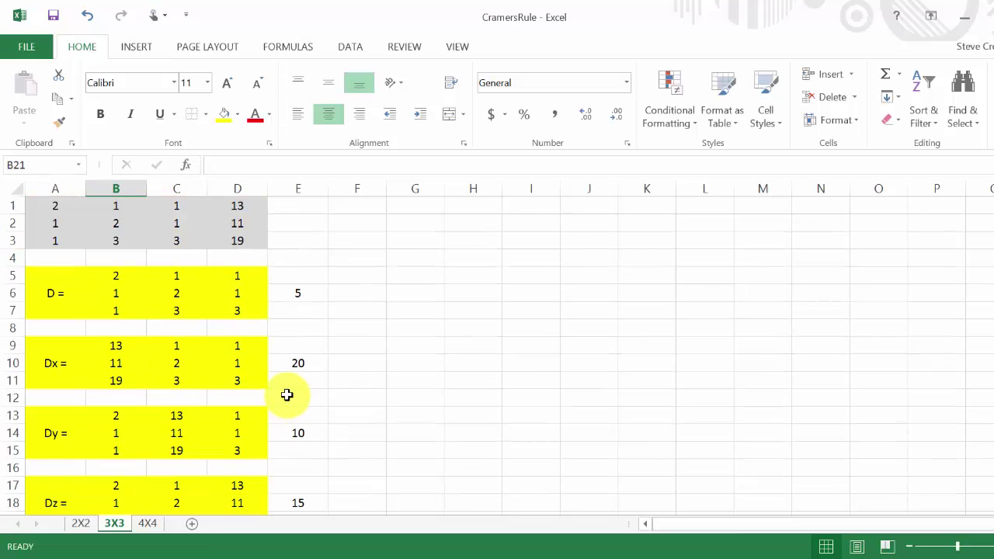
scroll(285, 393, down, 3)
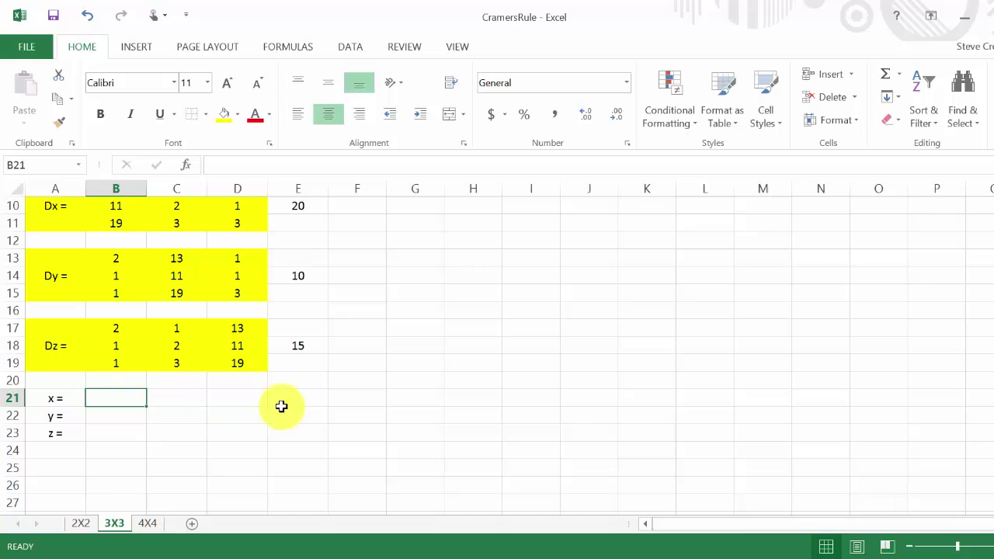
scroll(319, 397, up, 2)
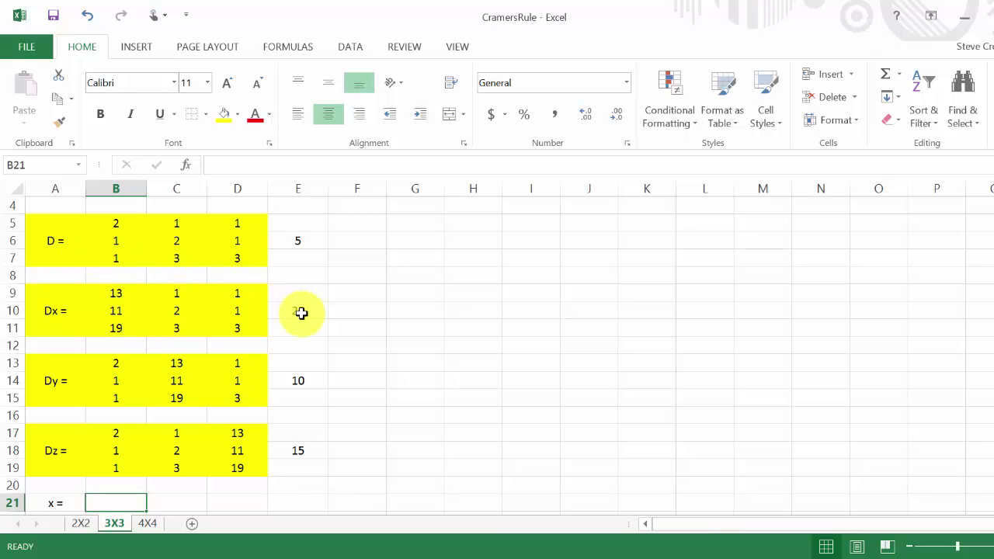
scroll(392, 319, down, 1)
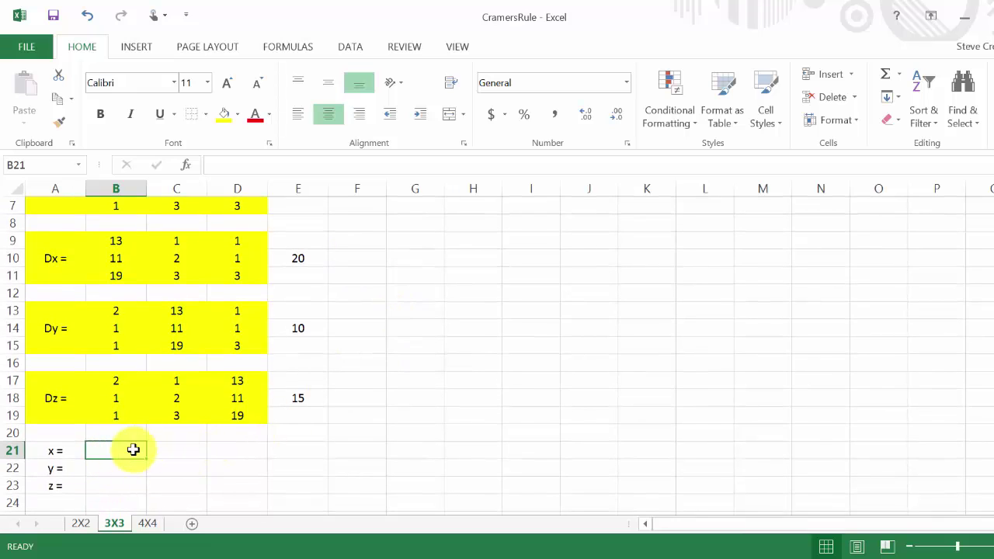
text(=)
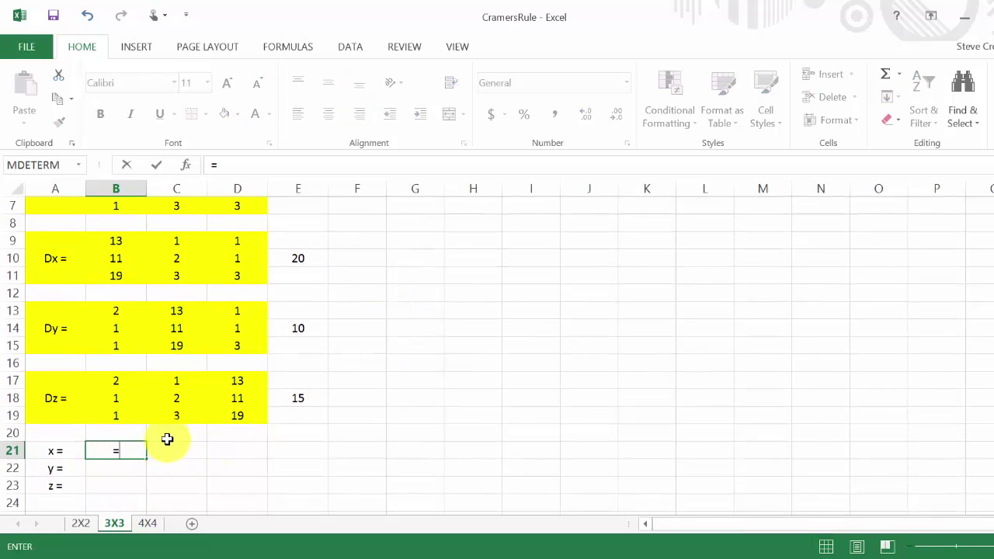
scroll(303, 389, up, 1)
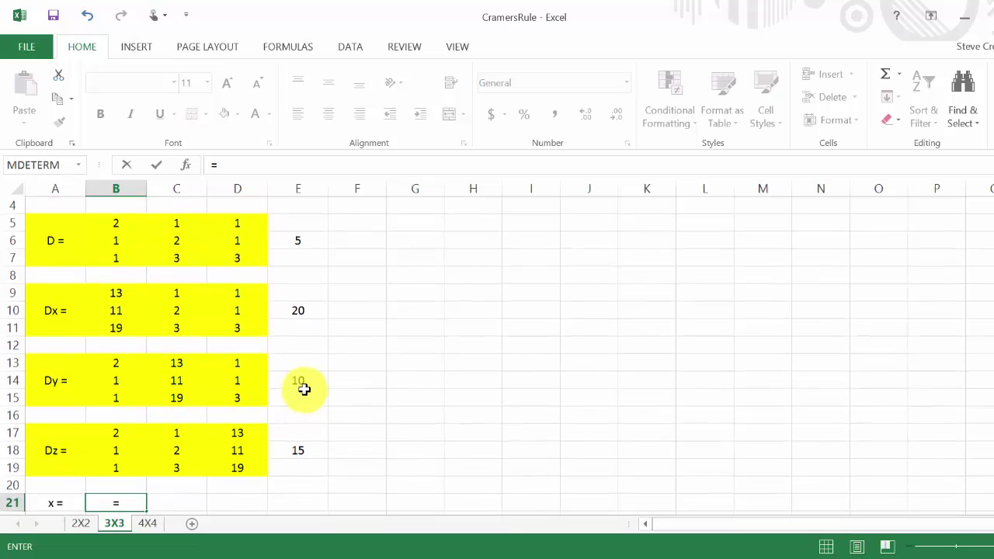
click(303, 311)
text(/)
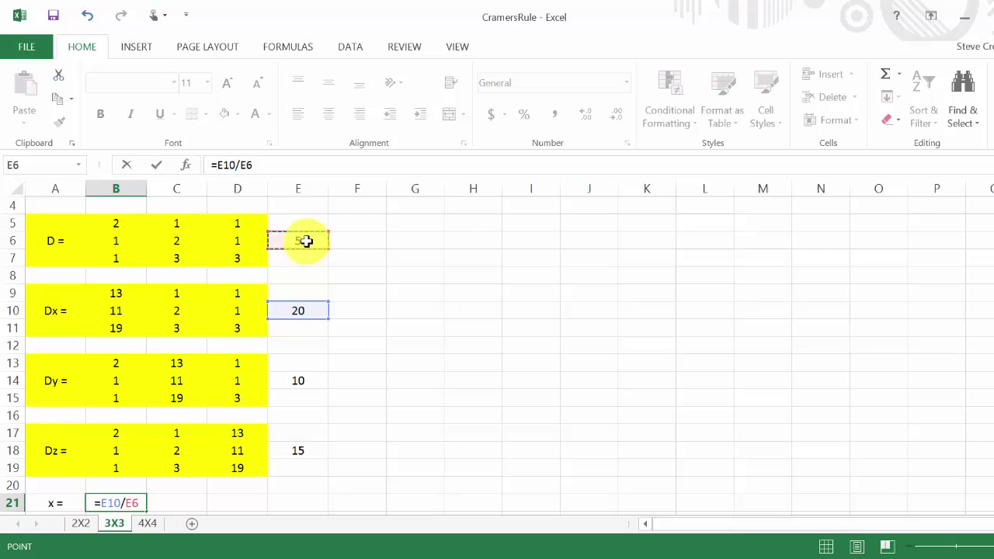
key(Return)
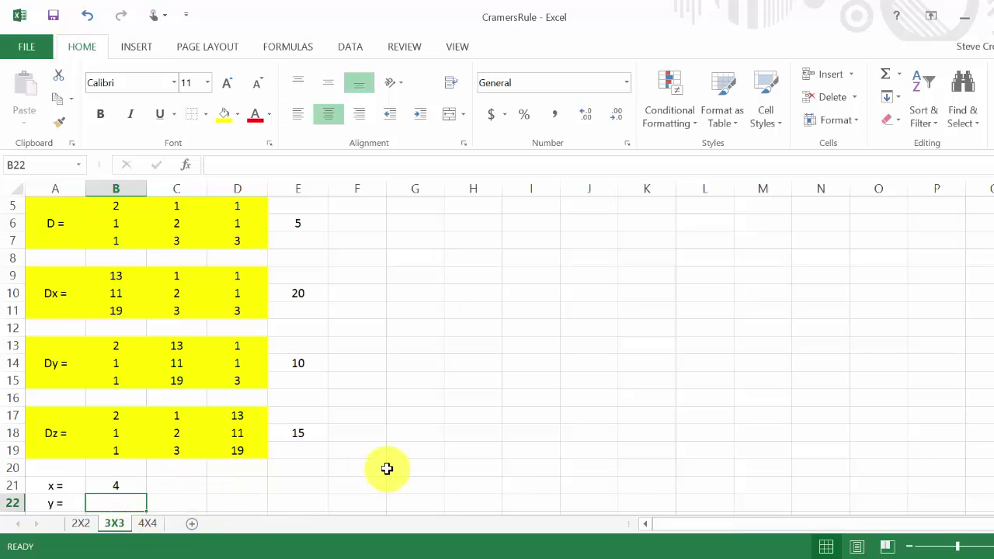
Calculate y in B22 by dividing the Dy determinant by the D determinant with =E14/E6.
text(=)
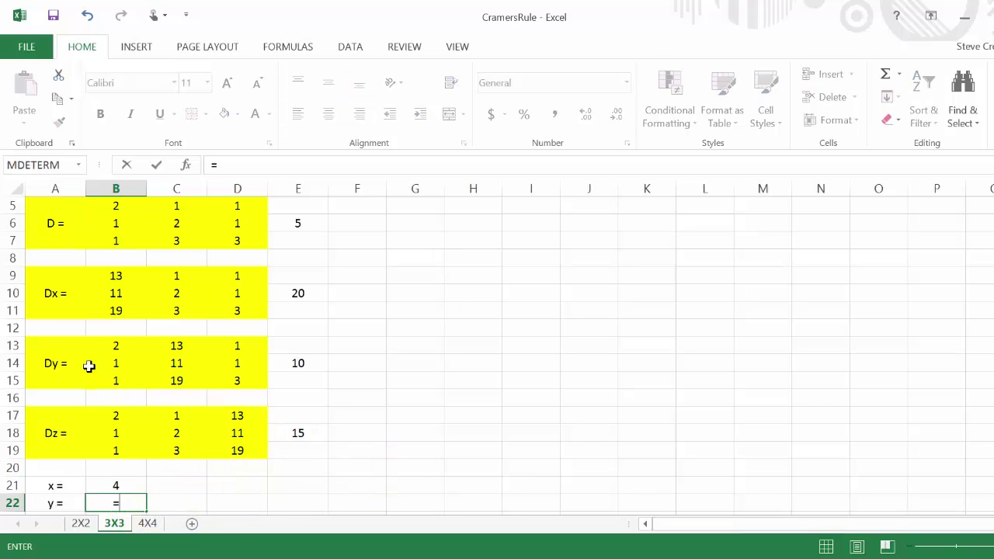
click(294, 360)
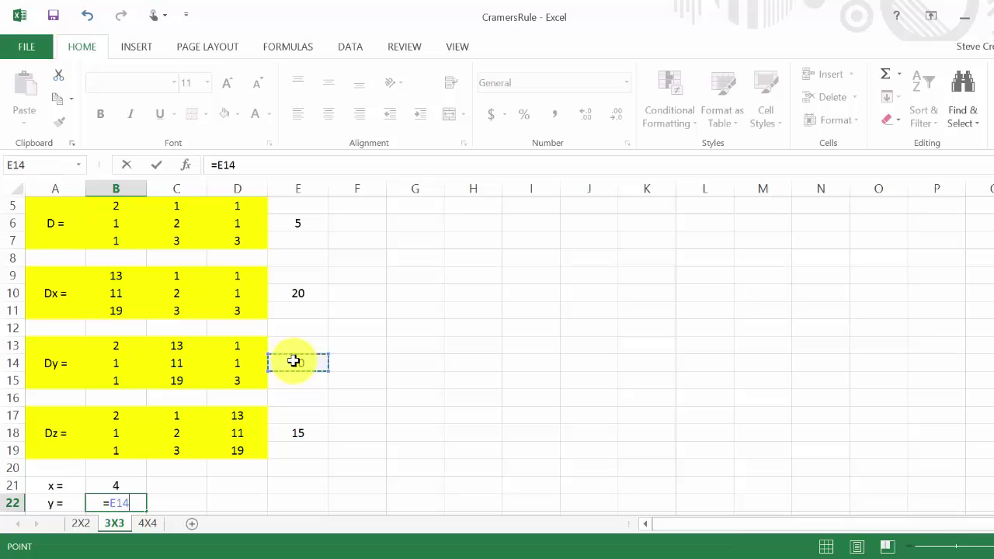
text(/)
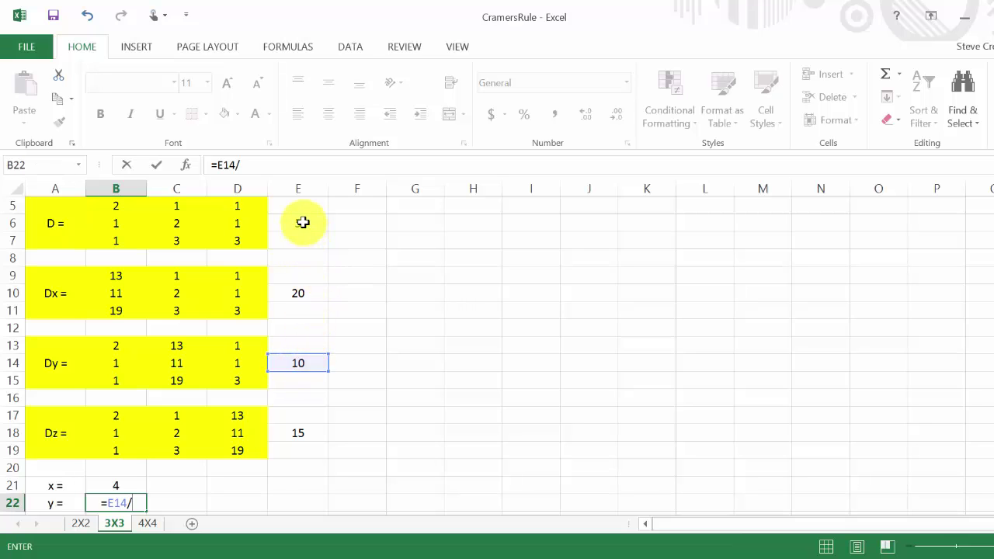
key(Return)
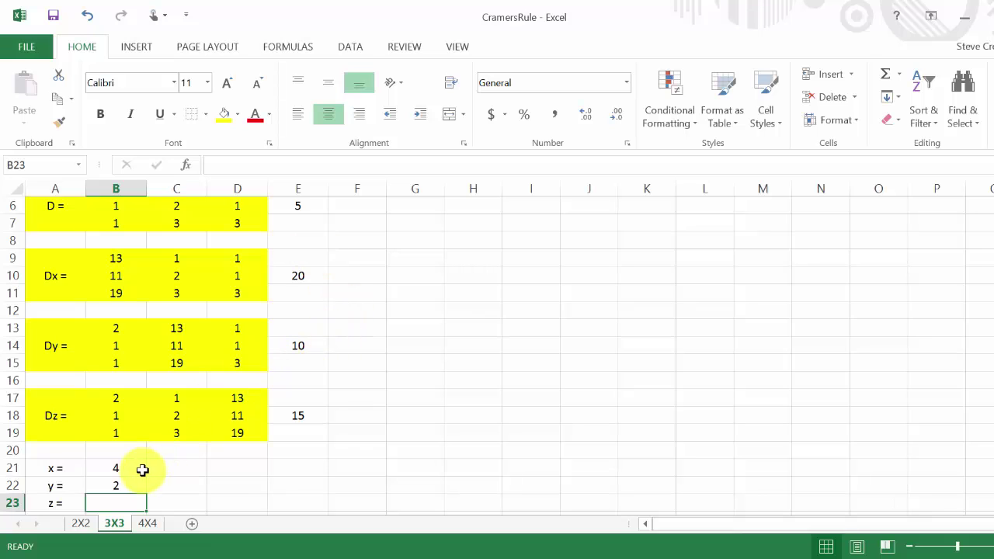
Calculate z in B23 by dividing the Dz determinant by the D determinant with =E18/E6.
text(=)
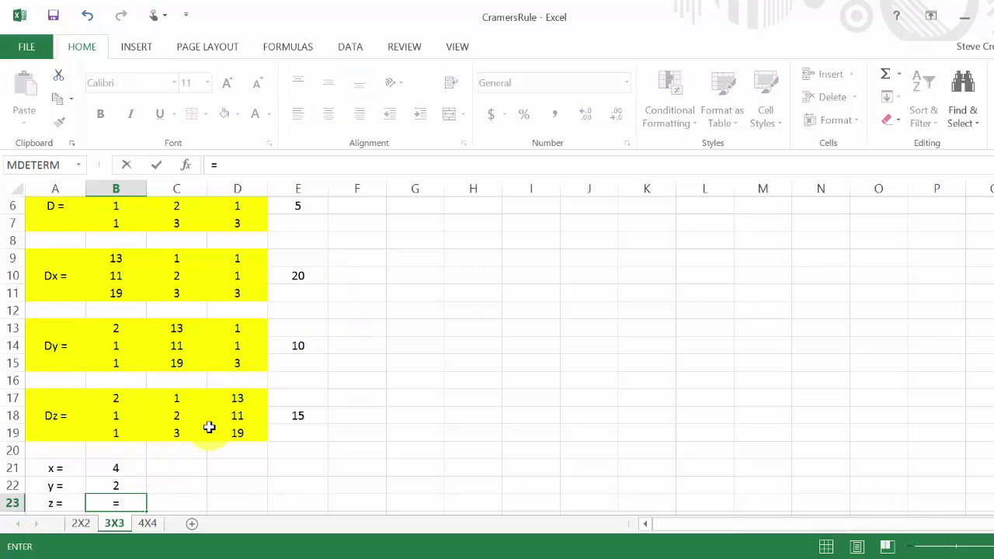
click(300, 417)
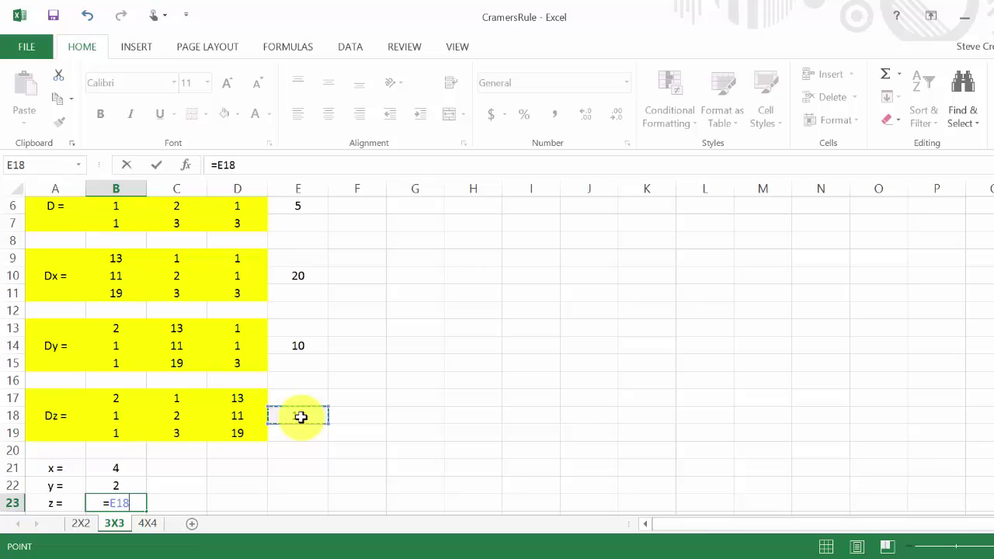
text(/)
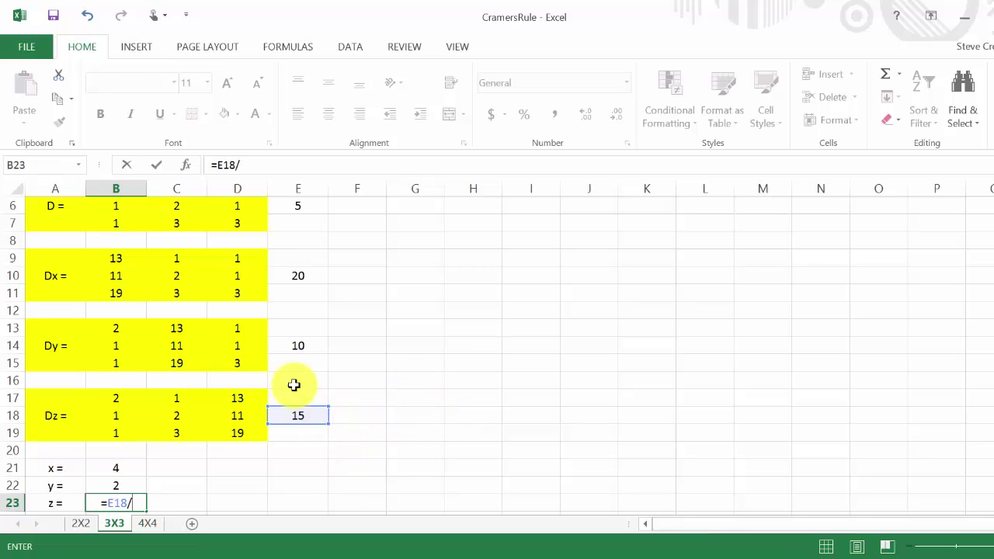
click(309, 205)
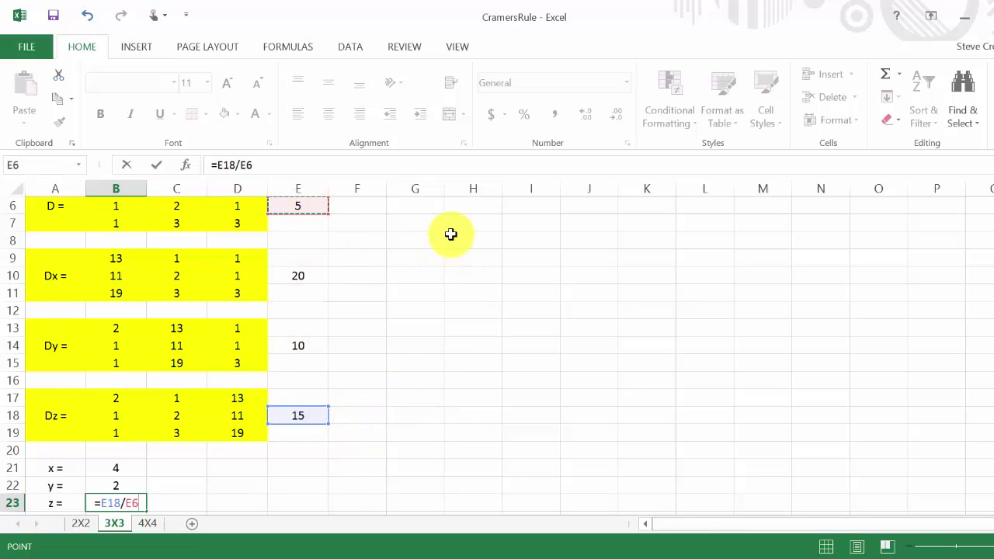
key(Return)
Fill the solution cells A21:B23 with light blue.
drag(55, 450, 119, 461)
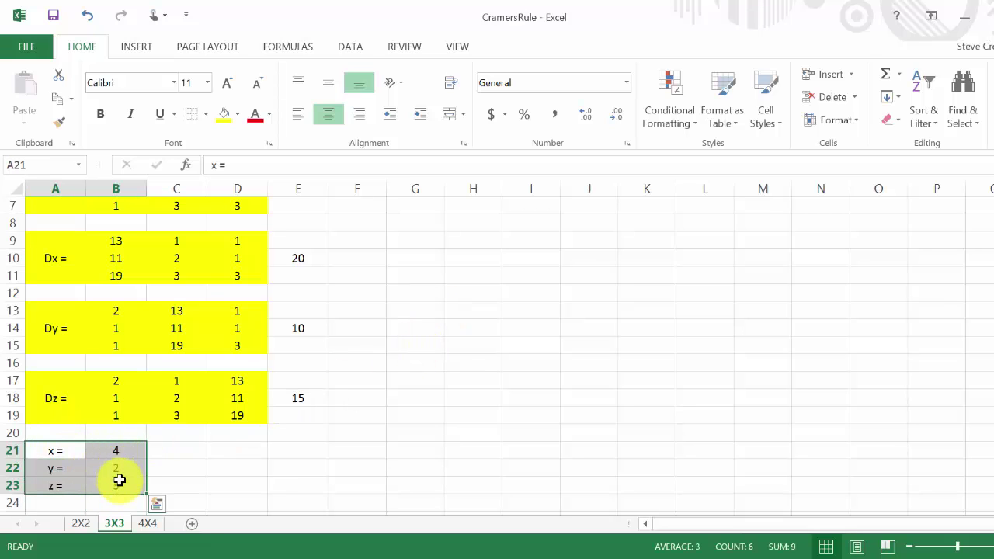
click(237, 117)
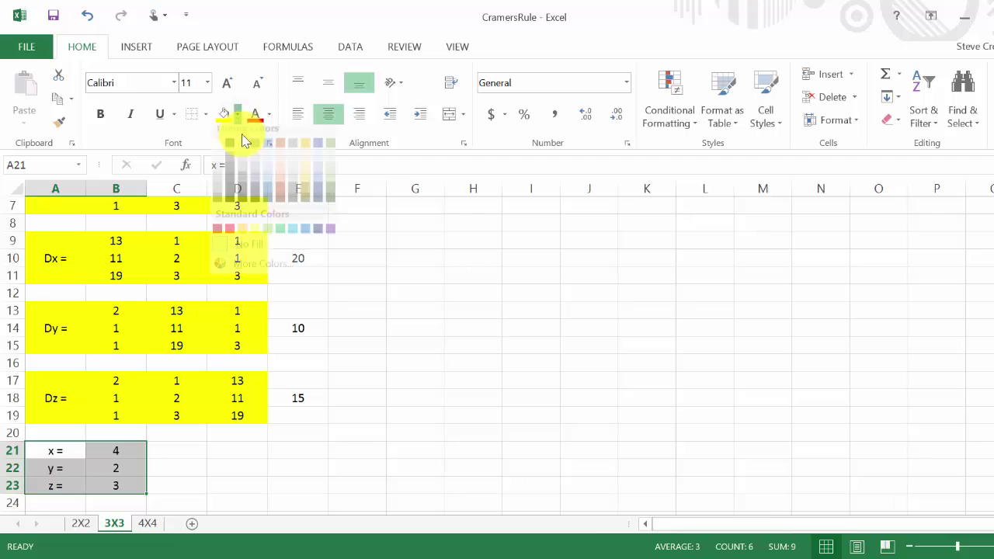
click(293, 238)
click(345, 357)
Add thin solid left and right outer borders to the D matrix in B5:D7 as determinant bars.
scroll(394, 401, up, 1)
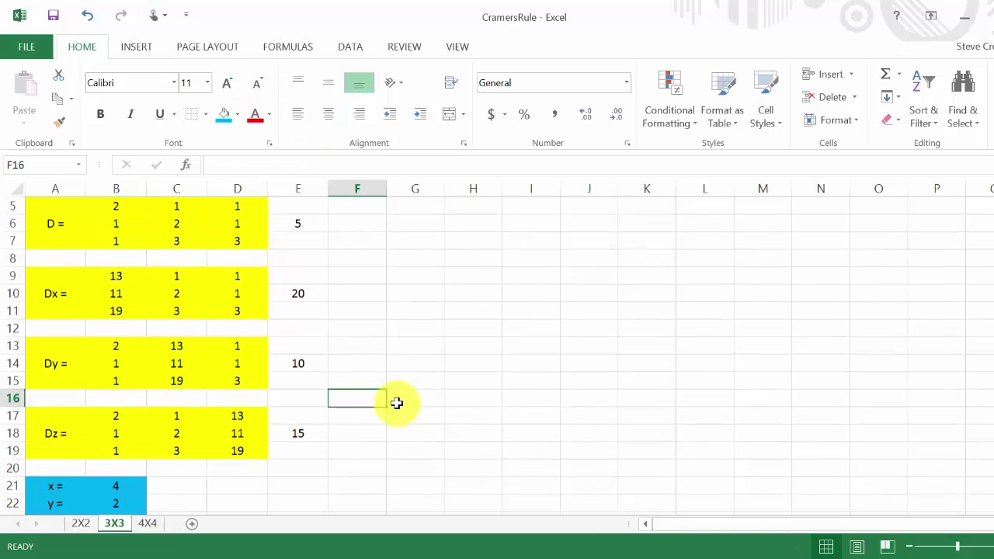
scroll(396, 400, up, 2)
scroll(355, 339, down, 1)
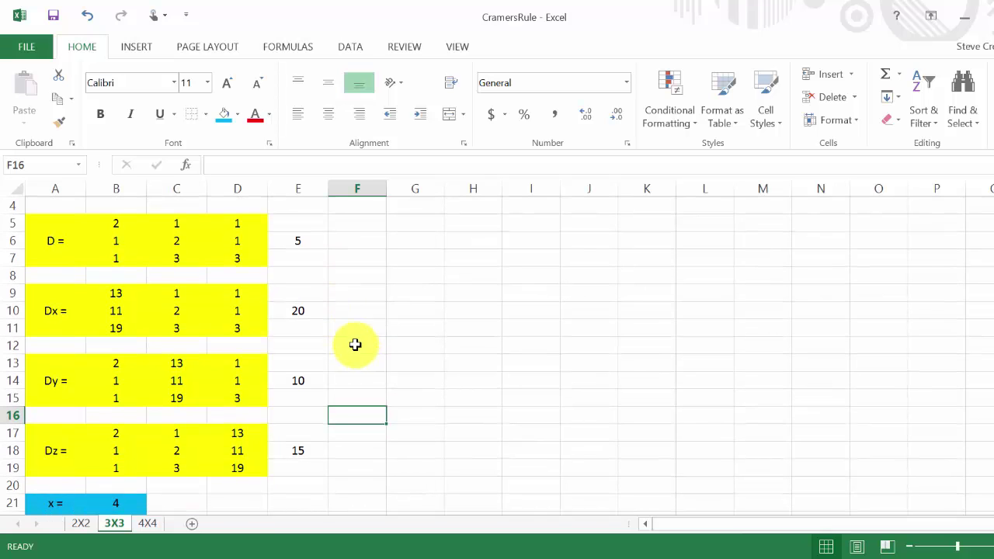
scroll(225, 365, up, 1)
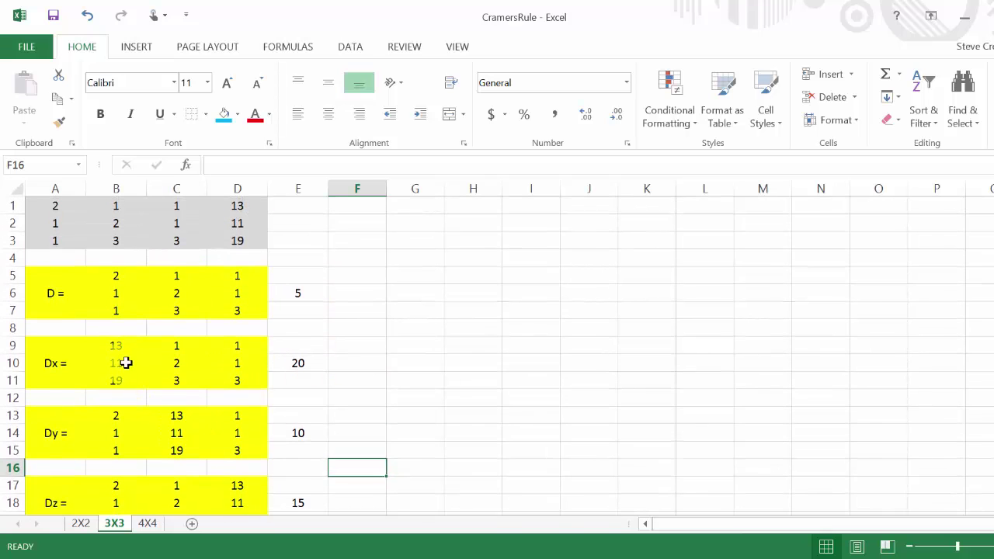
drag(106, 274, 226, 317)
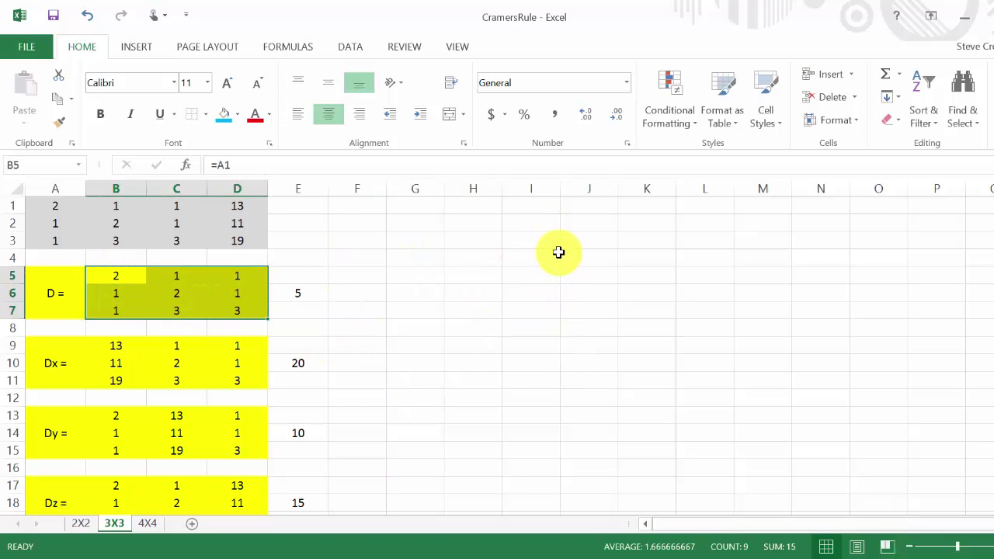
right_click(176, 293)
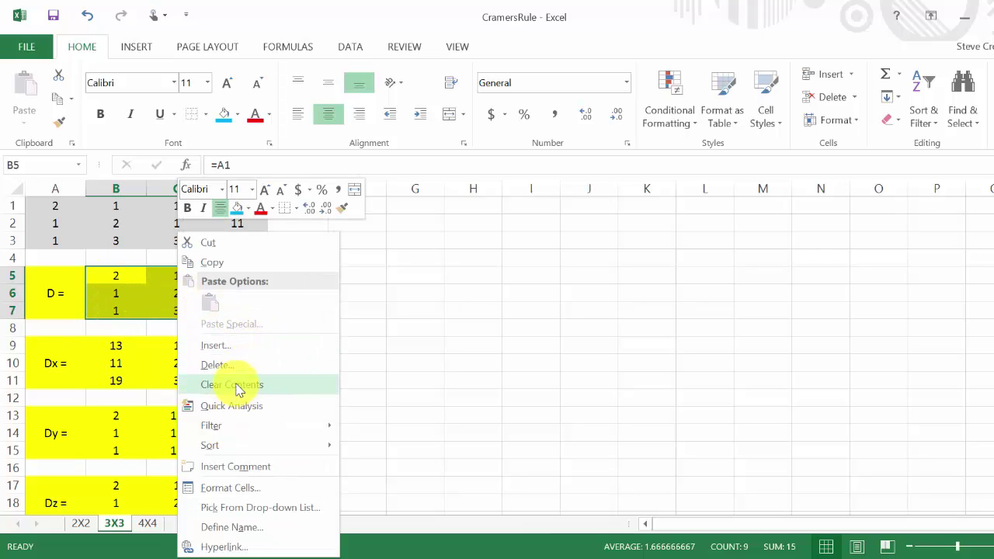
key(Escape)
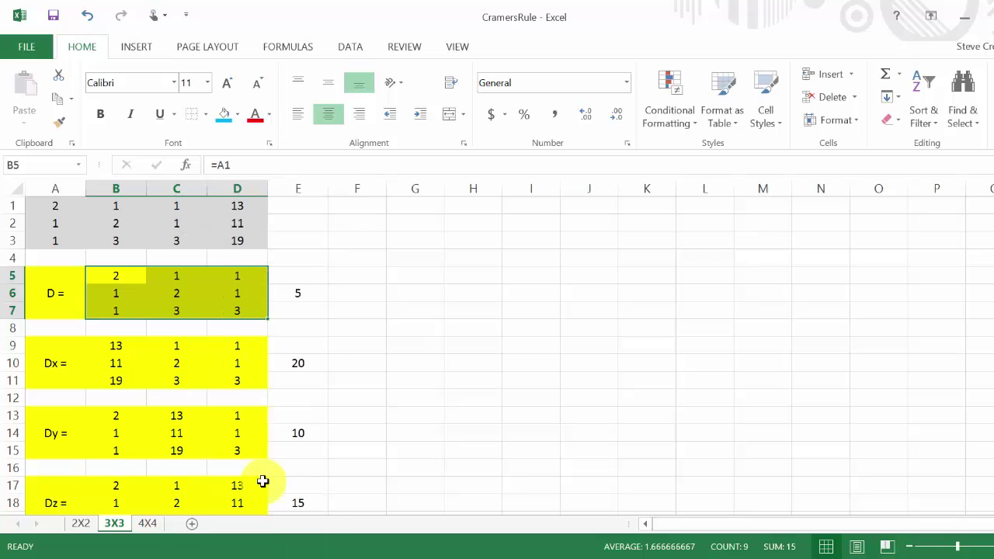
key(ctrl+1)
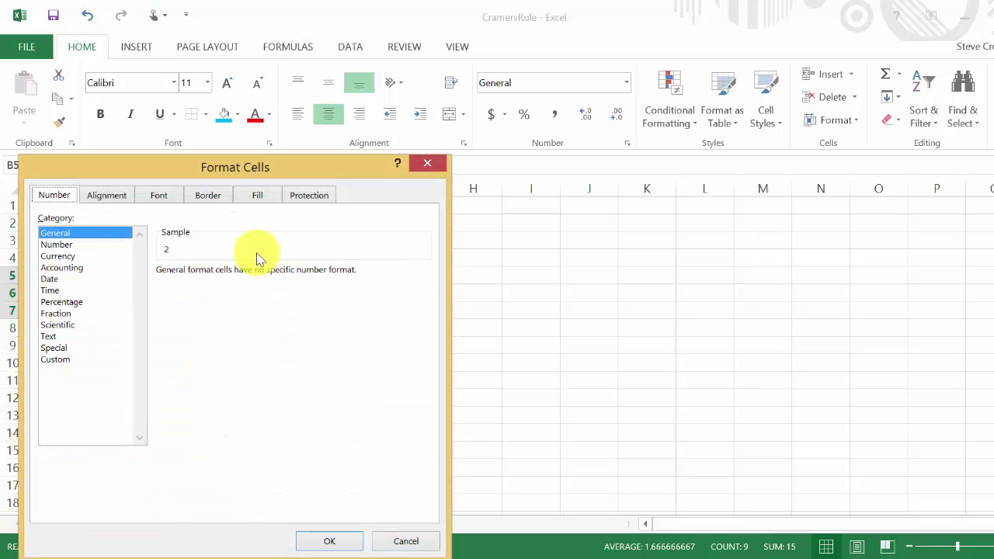
drag(300, 172, 326, 138)
click(303, 159)
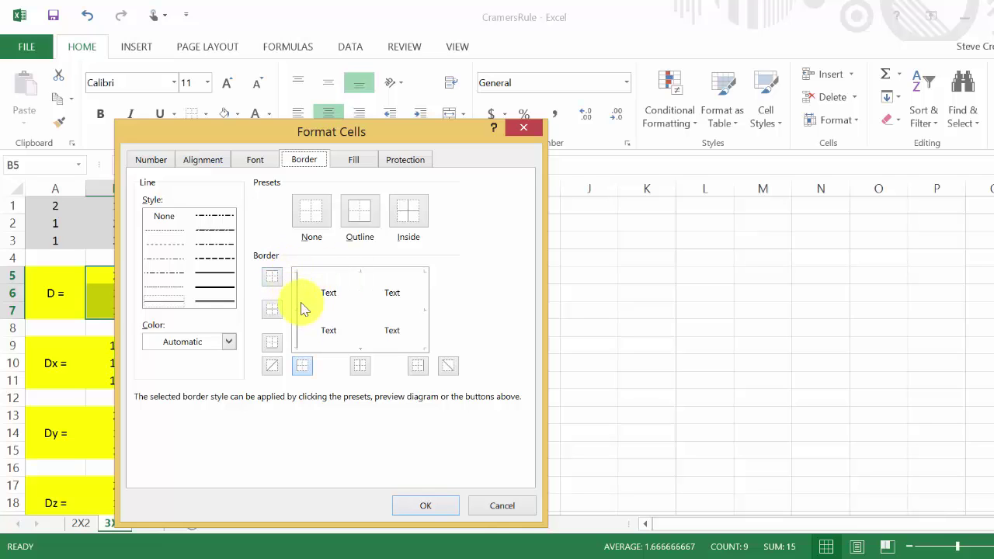
click(425, 294)
click(425, 505)
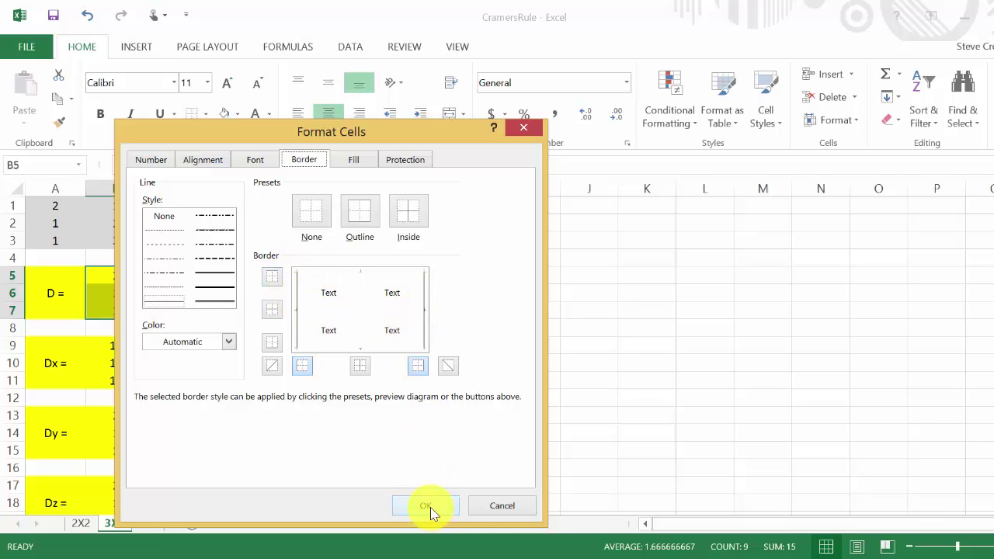
click(419, 311)
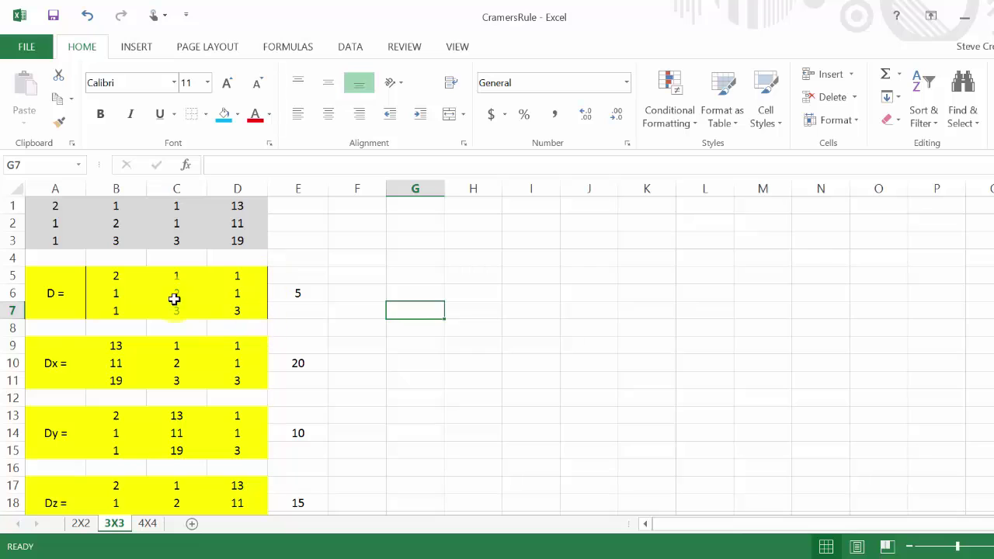
Add thin solid left and right outer borders to the Dx matrix in B9:D11 as determinant bars.
drag(99, 349, 239, 381)
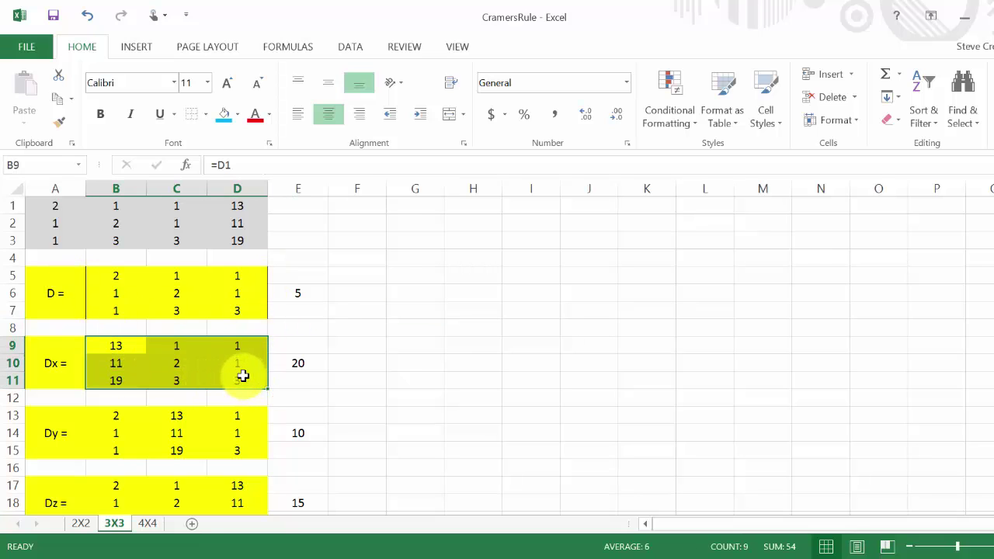
right_click(243, 375)
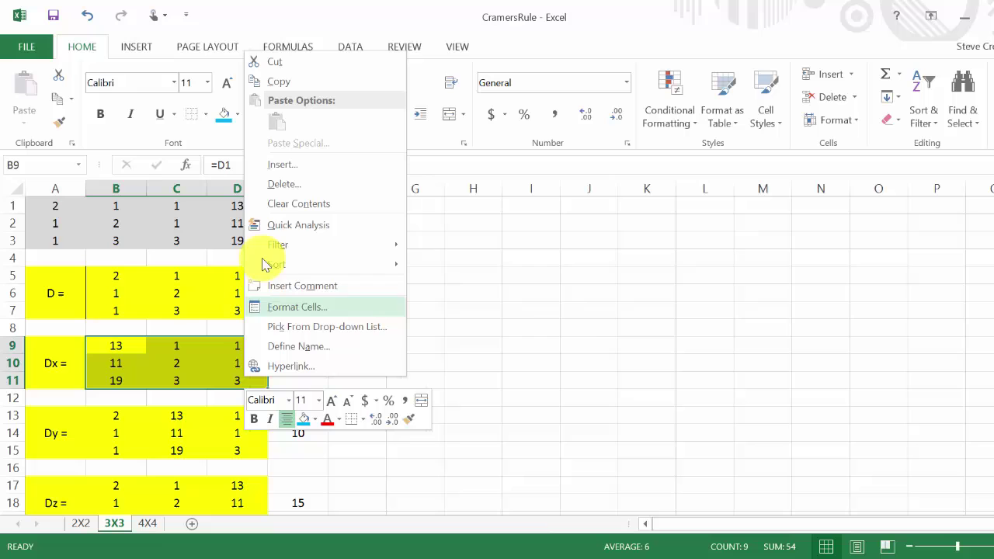
click(297, 307)
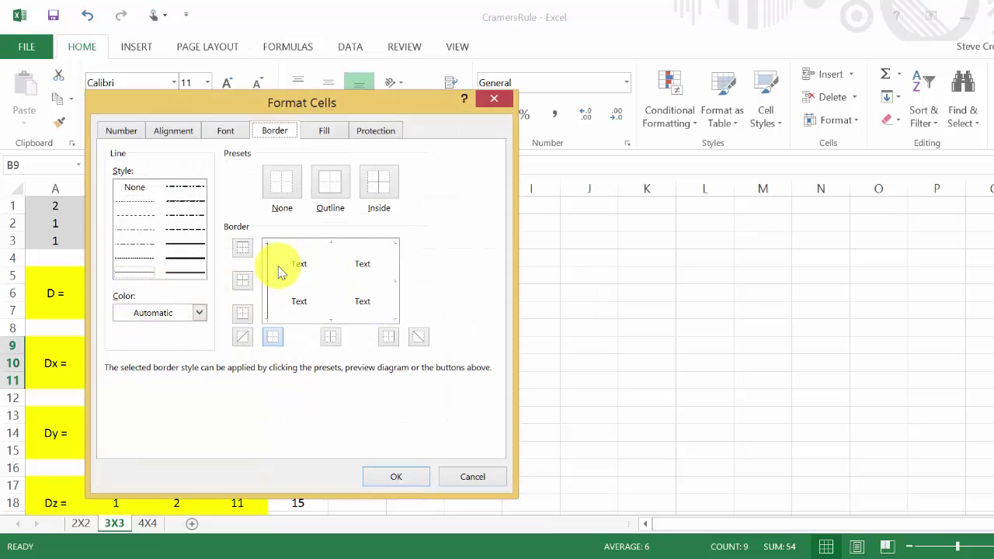
click(385, 476)
Add thin solid left and right outer borders to the Dy matrix in B13:D15 as determinant bars.
scroll(340, 356, down, 2)
drag(140, 312, 225, 330)
right_click(226, 330)
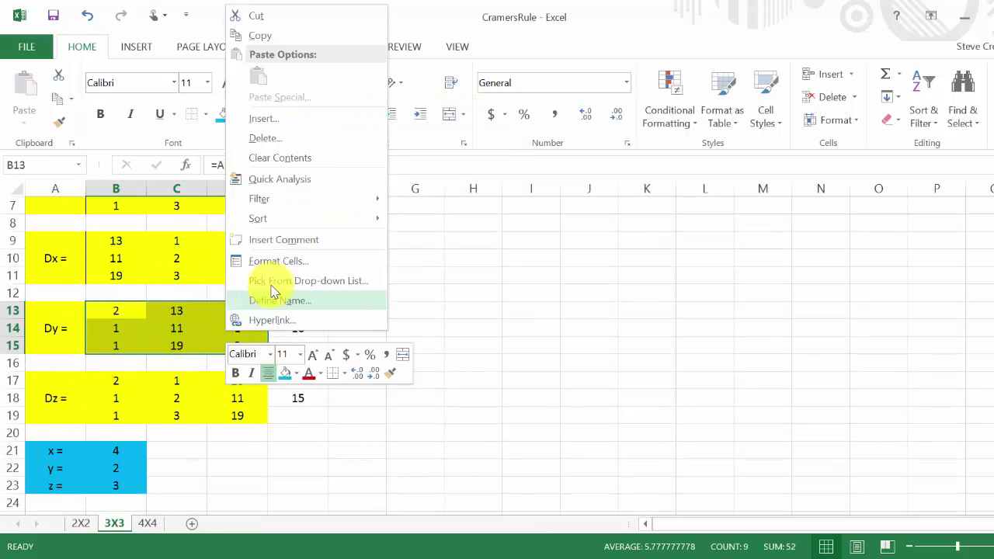
click(268, 261)
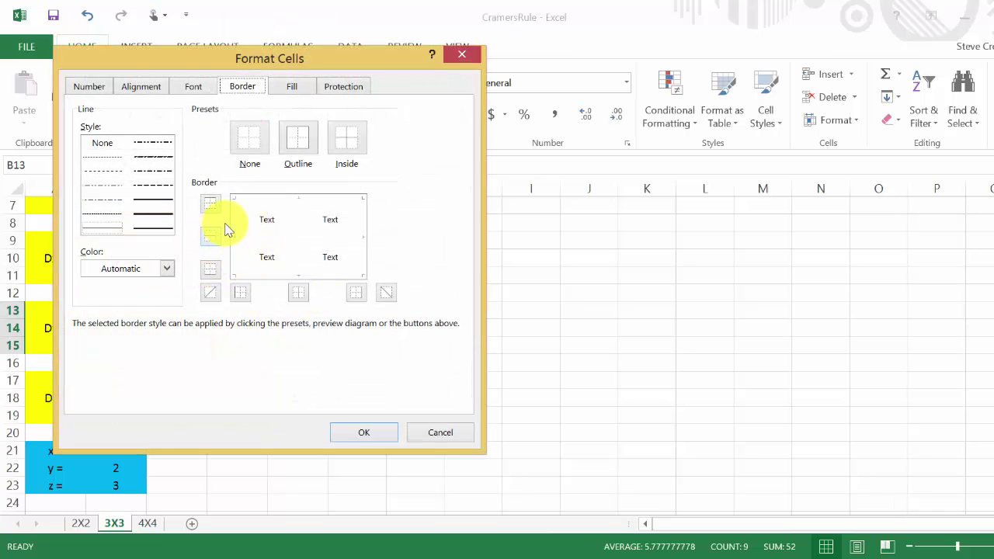
click(235, 227)
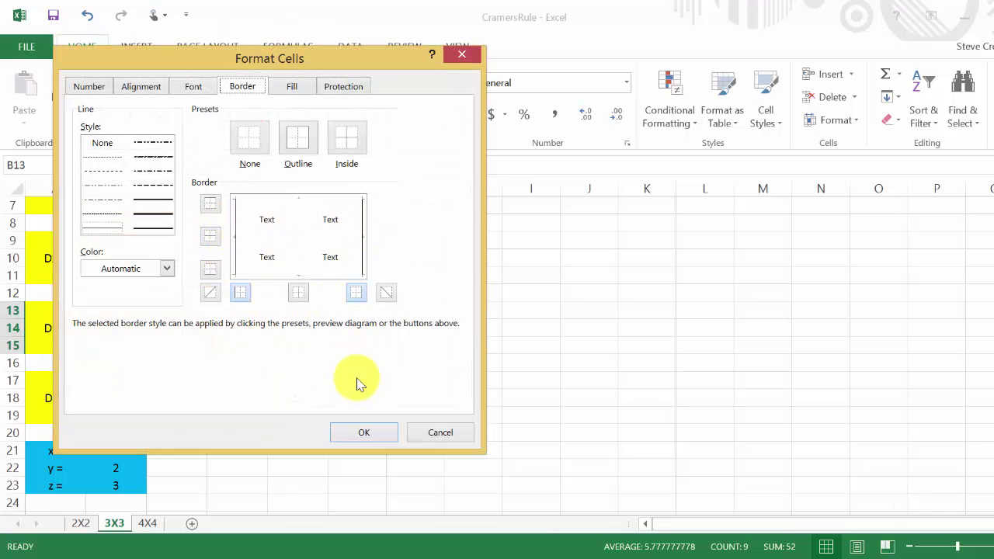
click(363, 431)
Add thin solid left and right outer borders to the Dz matrix in B17:D19 as determinant bars.
drag(112, 382, 233, 410)
right_click(233, 410)
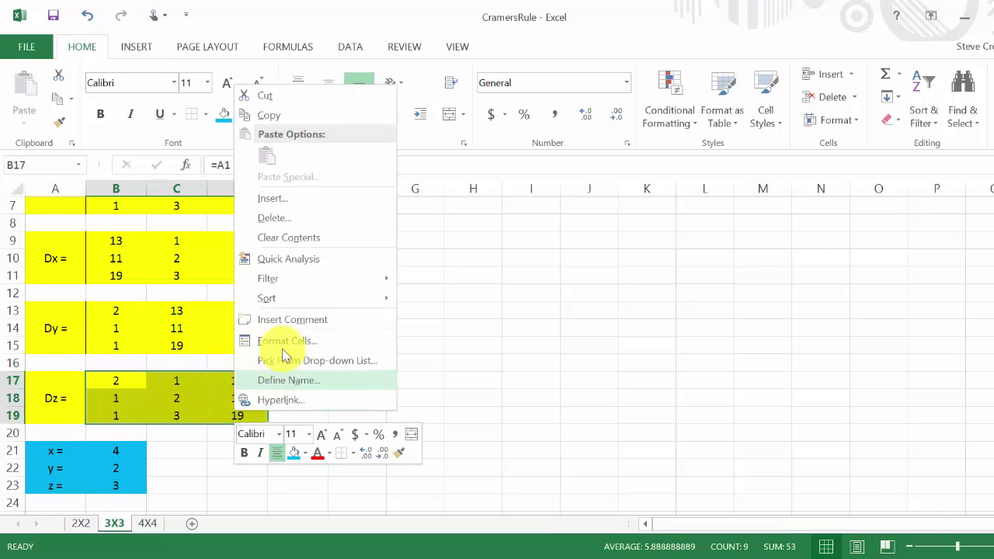
click(281, 342)
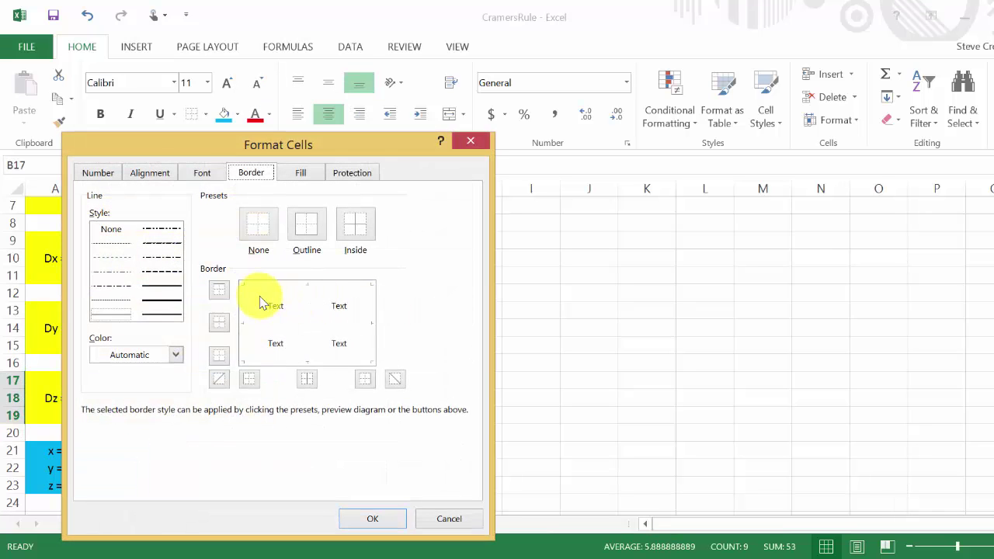
click(373, 519)
click(418, 394)
scroll(377, 409, up, 2)
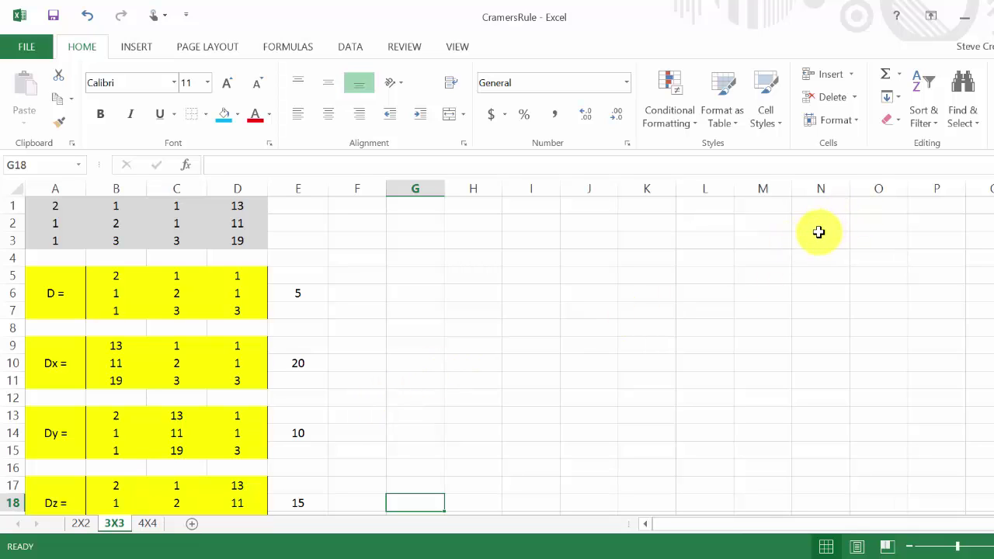
Inspect the formula in B5 of the D matrix and its source coefficient in A1, and review the matrices and solutions.
click(817, 238)
click(583, 307)
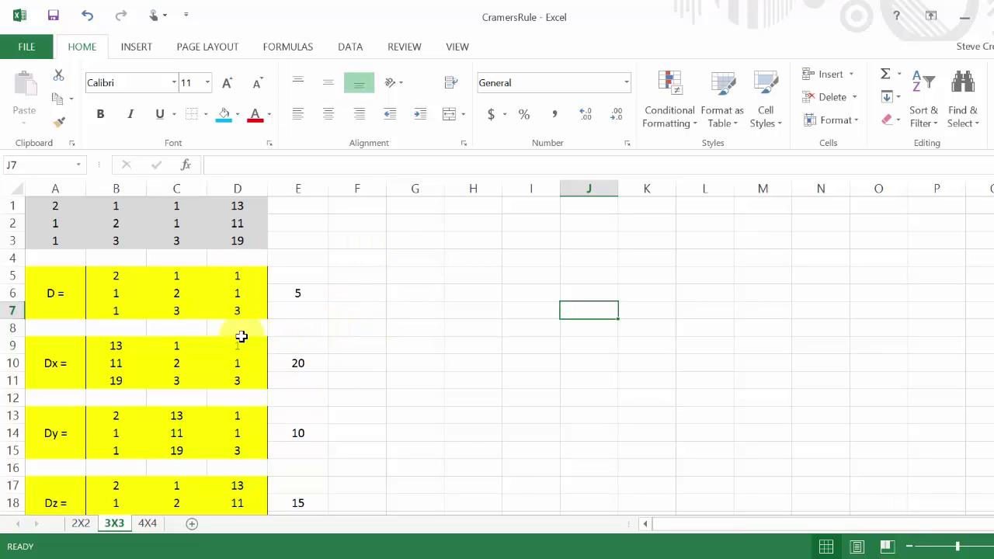
click(113, 271)
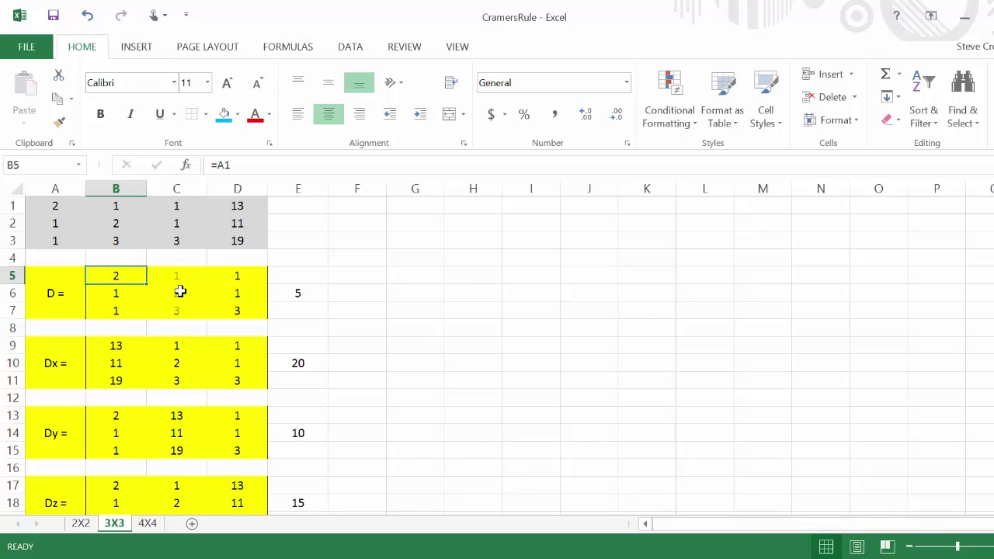
click(55, 204)
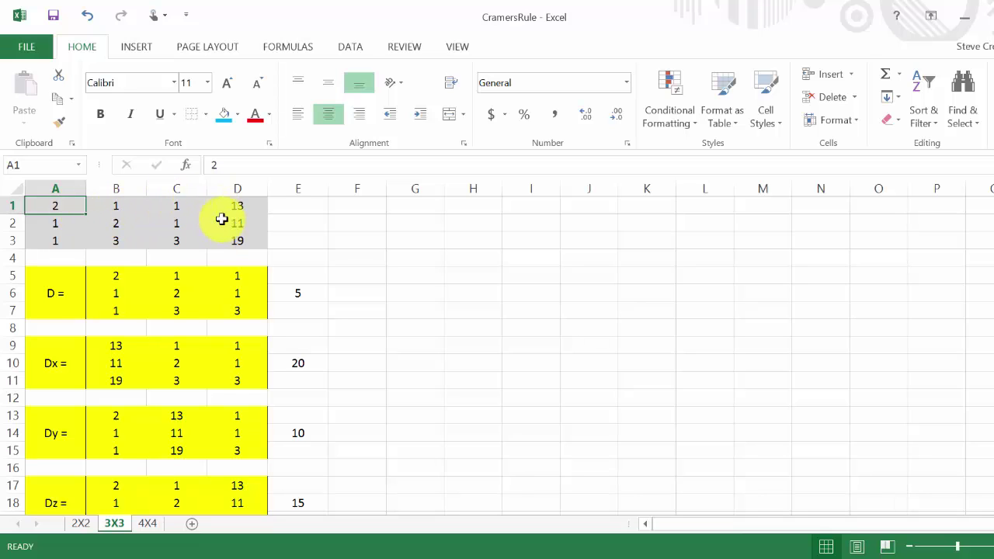
scroll(179, 295, down, 1)
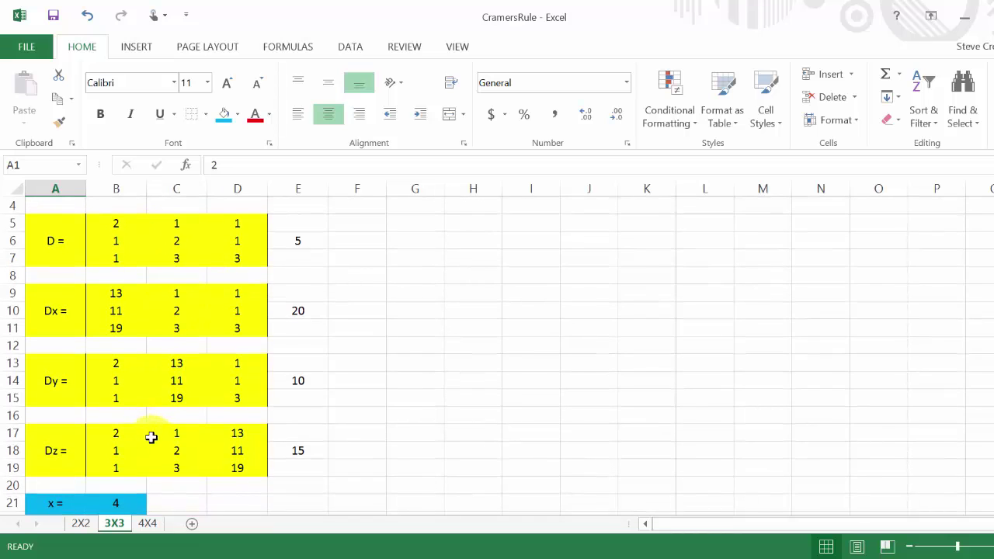
scroll(140, 466, down, 1)
scroll(161, 380, up, 2)
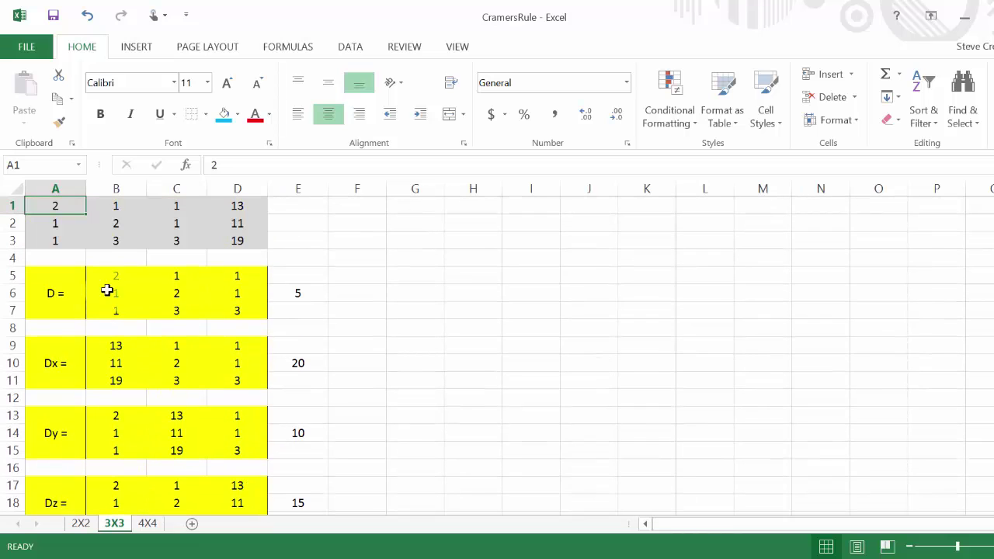
Set the first coefficient in A1 to 5 and check the recalculated determinants and solutions.
click(67, 205)
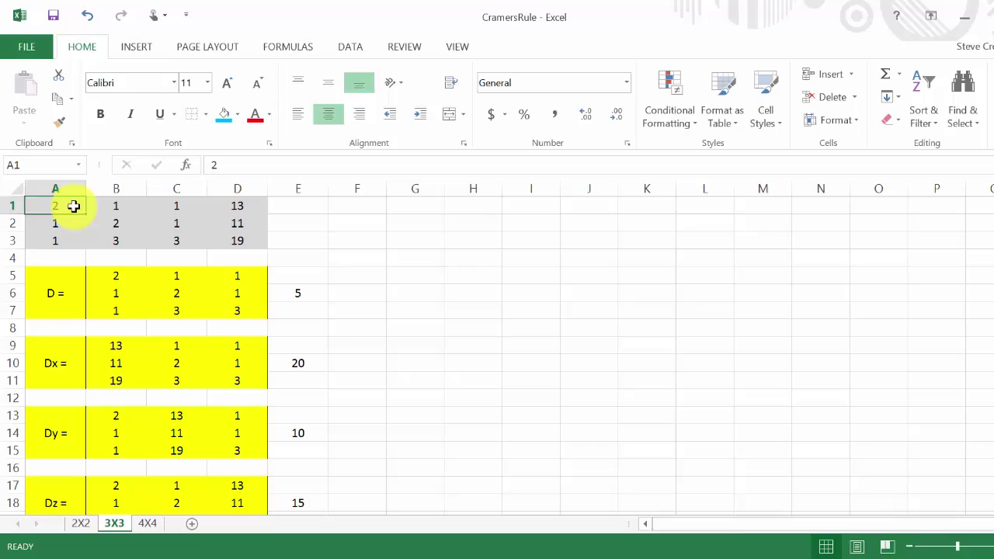
text(5)
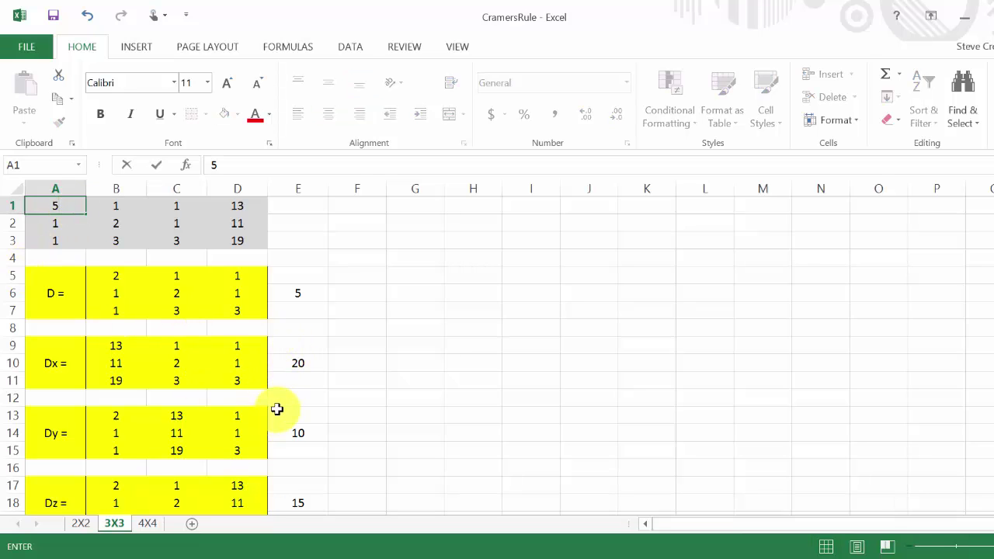
key(Return)
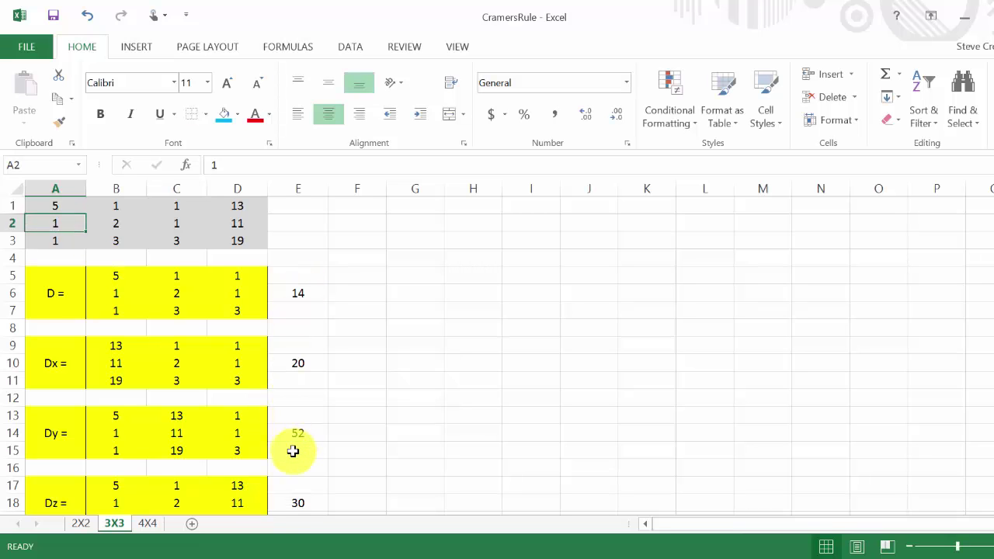
scroll(387, 369, down, 3)
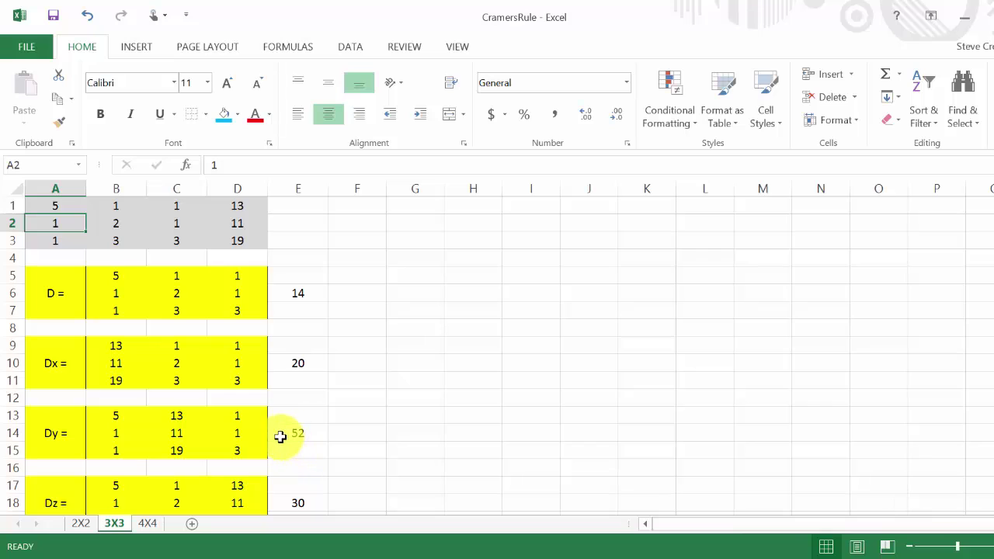
Restore the first coefficient in A1 to 2.
click(60, 205)
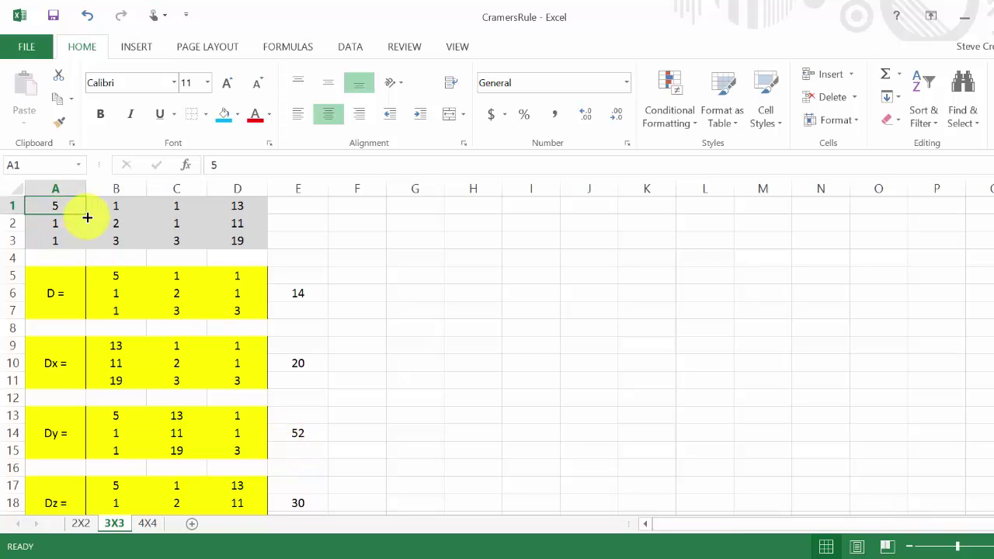
text(2)
key(Return)
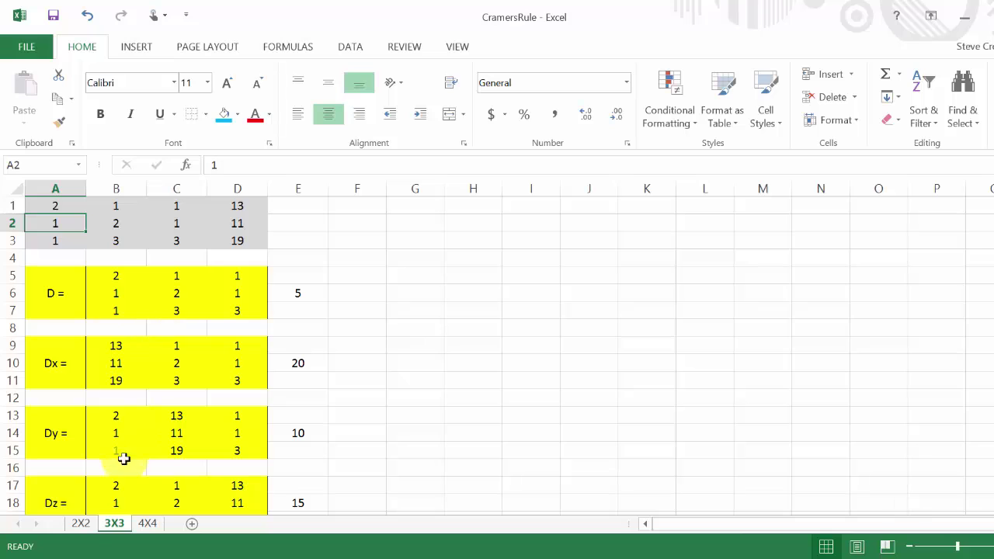
Inspect the first D matrix cell on the 2X2 sheet (B5) and the 4X4 sheet (B6), and return to the 3X3 sheet.
click(84, 523)
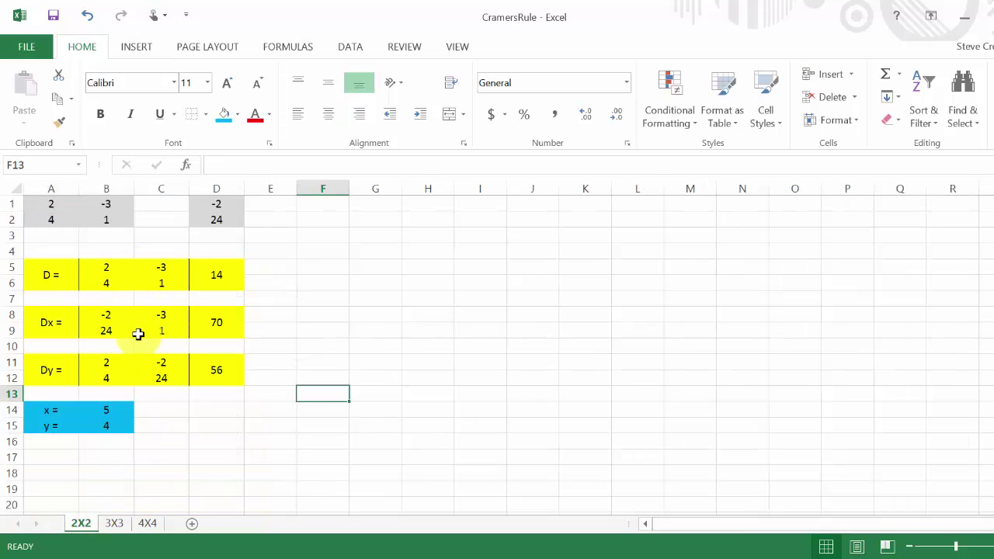
click(109, 268)
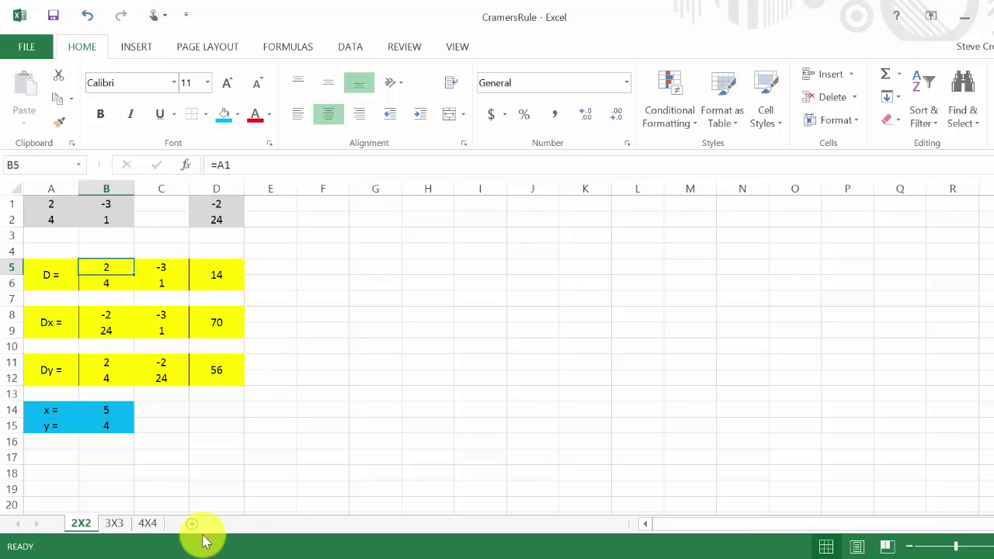
click(148, 523)
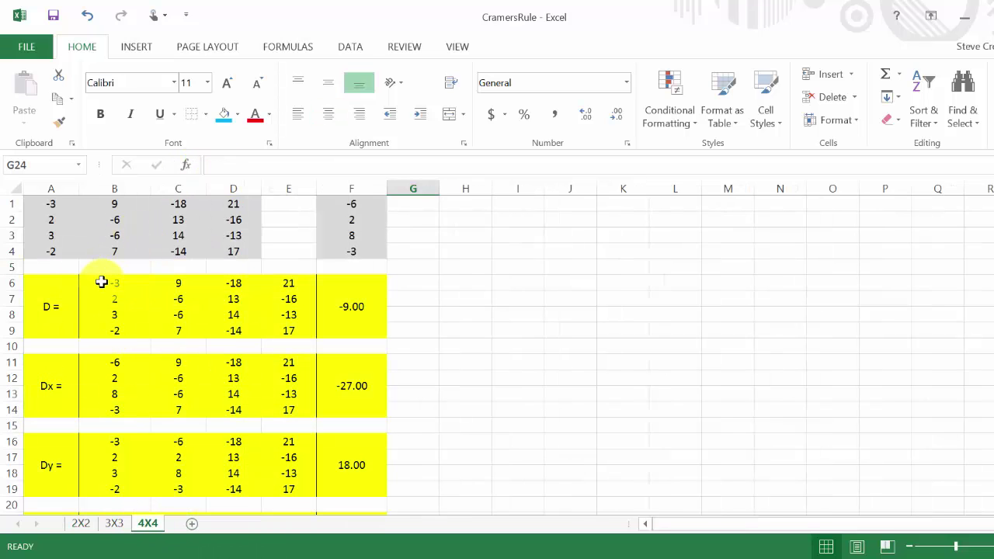
click(131, 286)
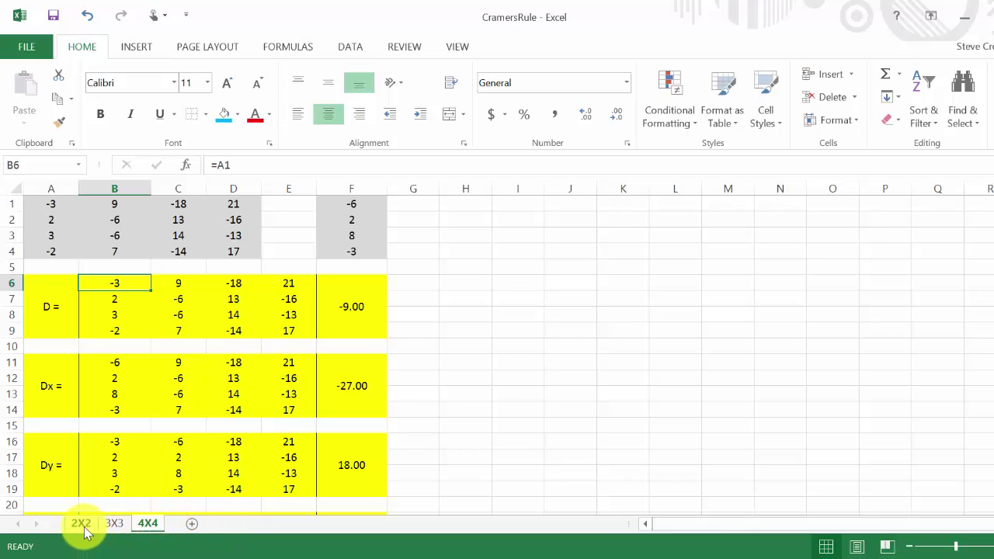
click(113, 530)
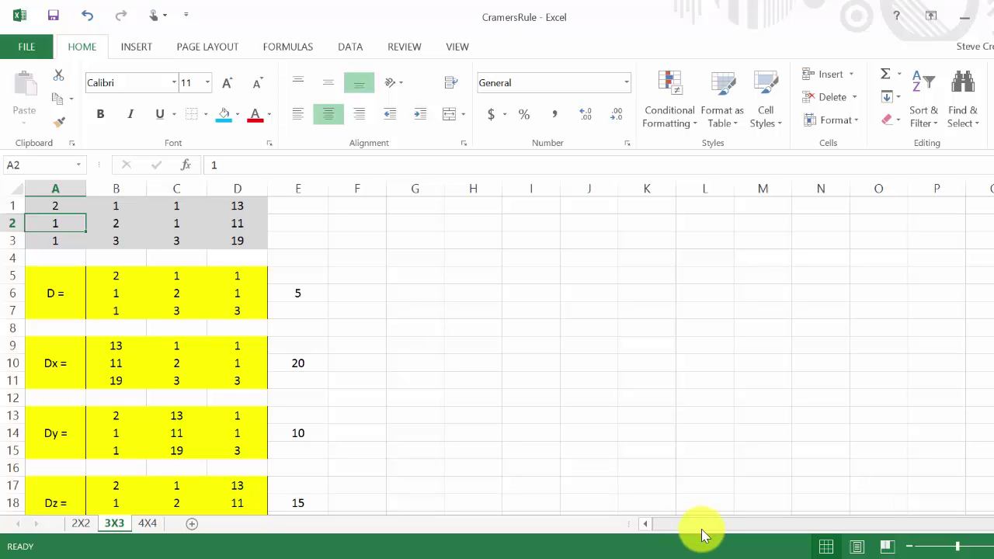
click(311, 556)
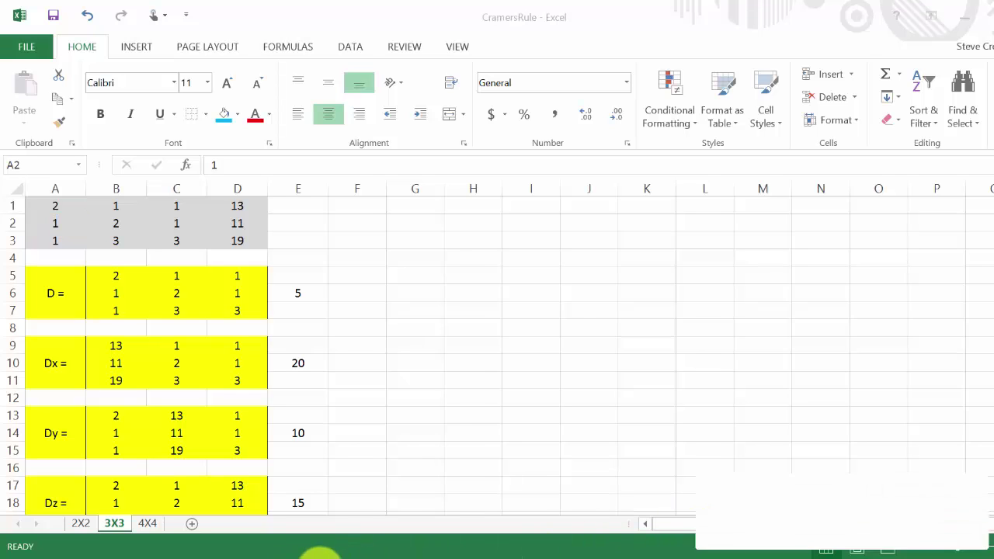